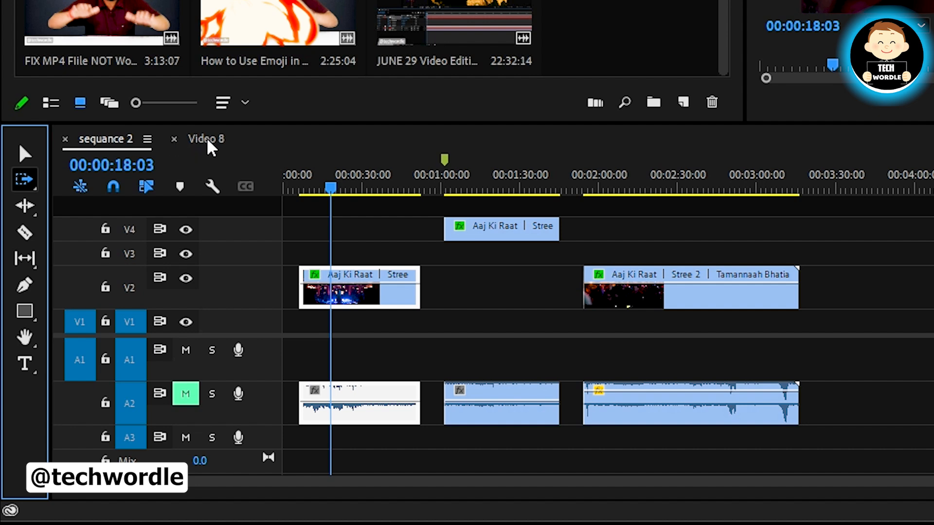
Look over the clip layout in the Video 8 sequence, and return to sequance 2
{"action": "left_click", "coordinate": [212, 149]}
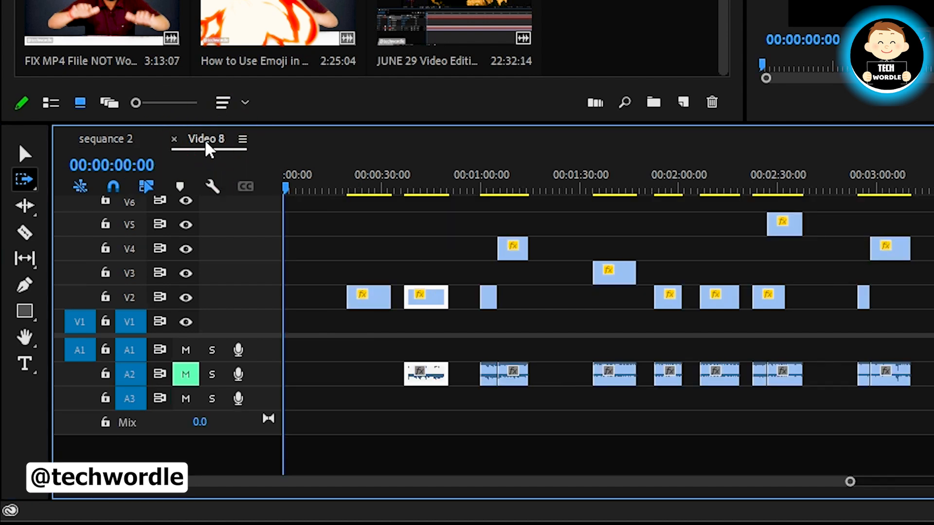
{"action": "scroll", "coordinate": [667, 265], "scroll_direction": "down", "scroll_amount": 2}
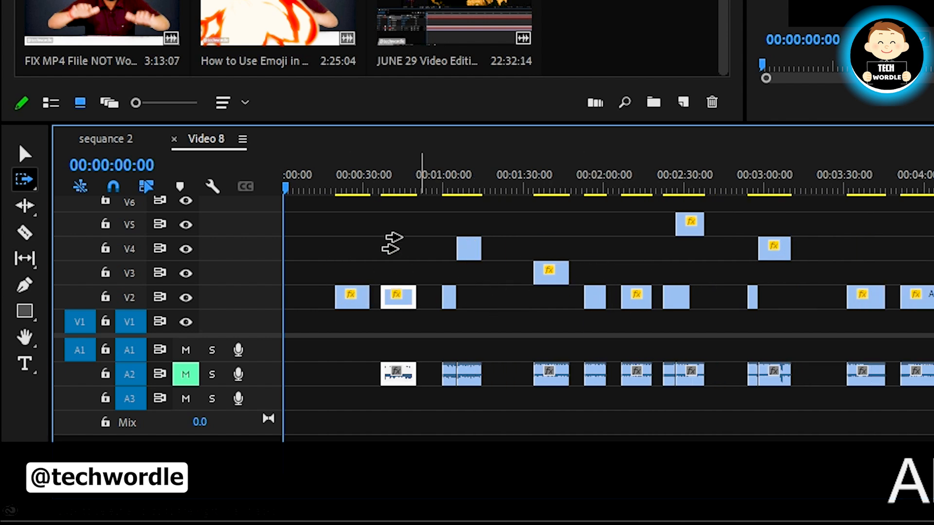
{"action": "scroll", "coordinate": [364, 291], "scroll_direction": "up", "scroll_amount": 1}
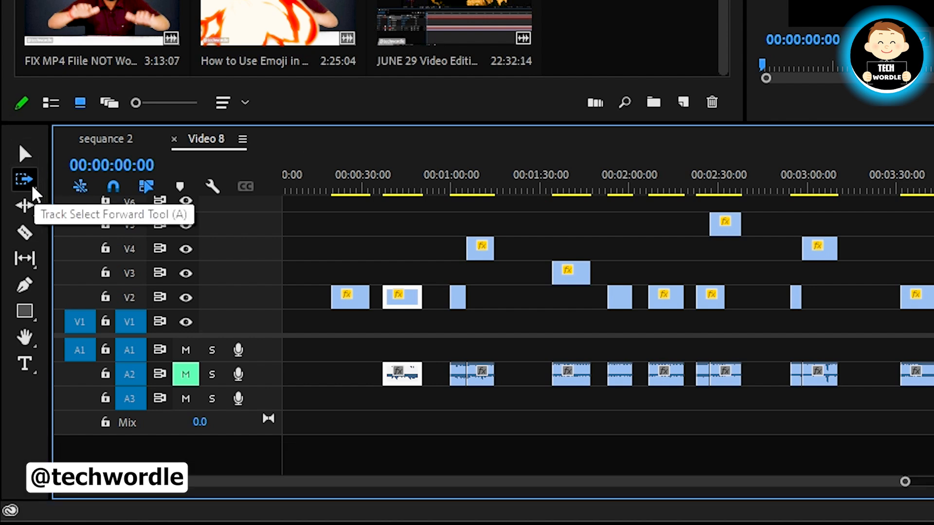
{"action": "left_click", "coordinate": [106, 141]}
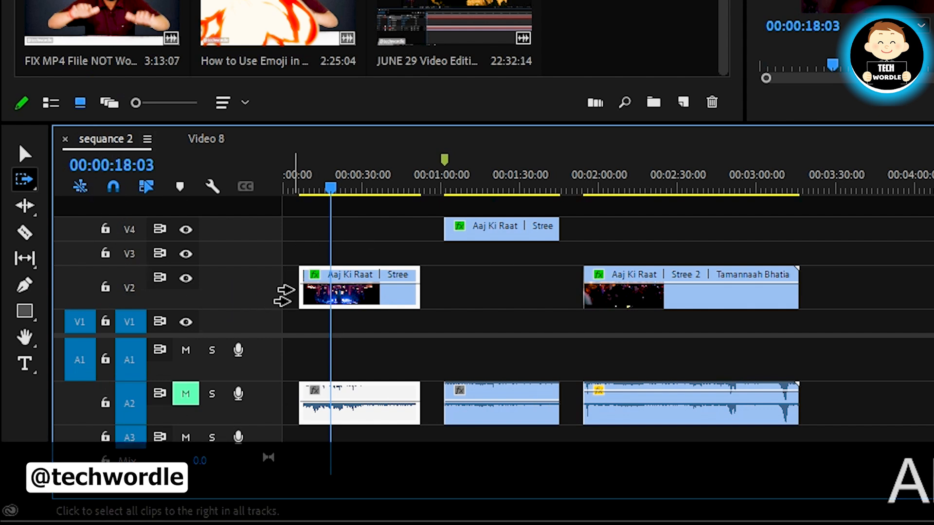
Select each of the three clips in sequance 2 one at a time with the Selection tool, ending with the middle clip's audio
{"action": "scroll", "coordinate": [295, 289], "scroll_direction": "up", "scroll_amount": 2}
{"action": "left_click", "coordinate": [25, 154]}
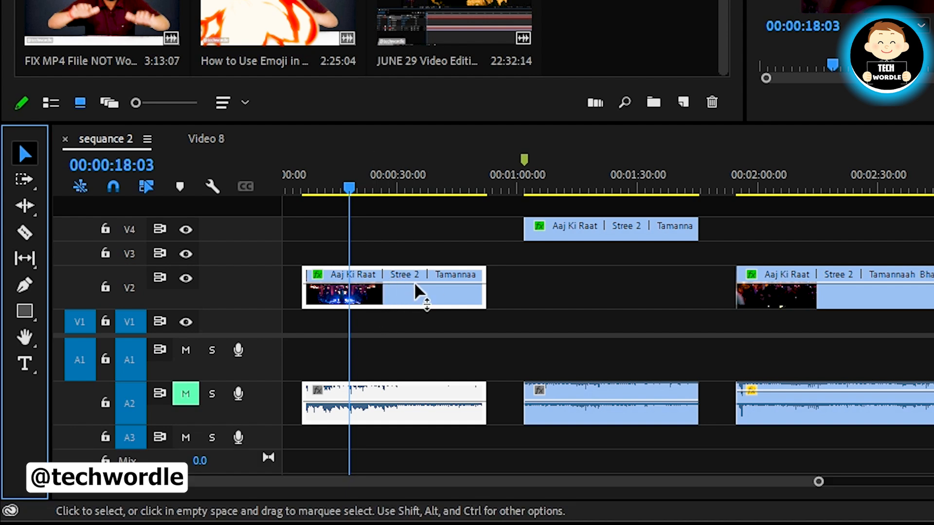
{"action": "left_click", "coordinate": [407, 298]}
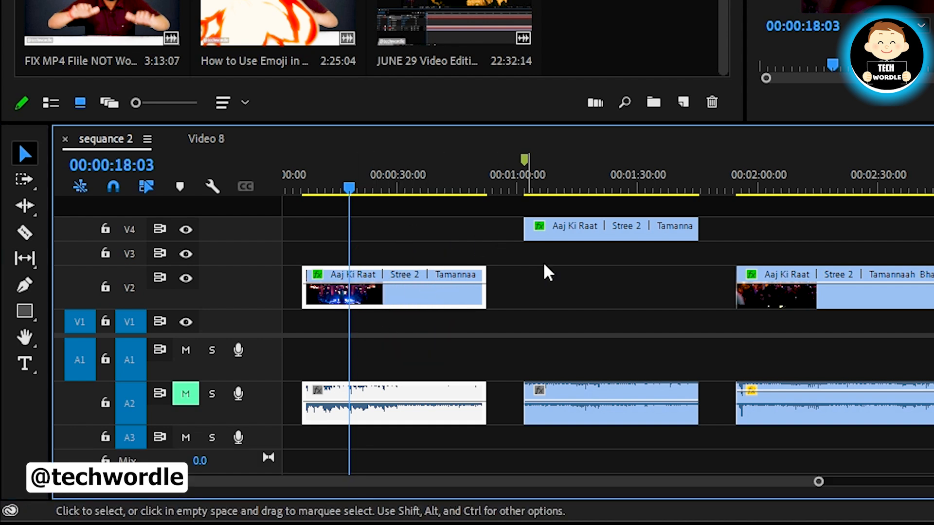
{"action": "left_click", "coordinate": [579, 233]}
{"action": "left_click", "coordinate": [850, 276]}
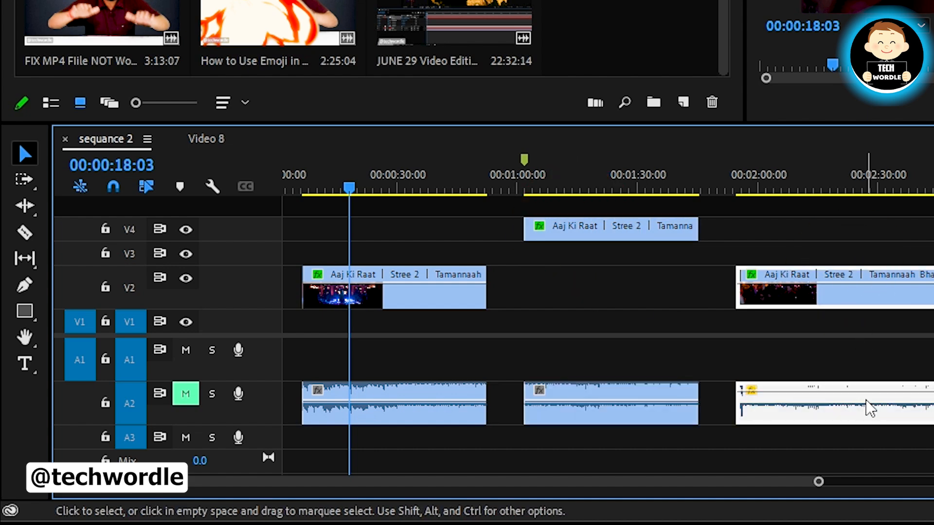
{"action": "left_click", "coordinate": [549, 419]}
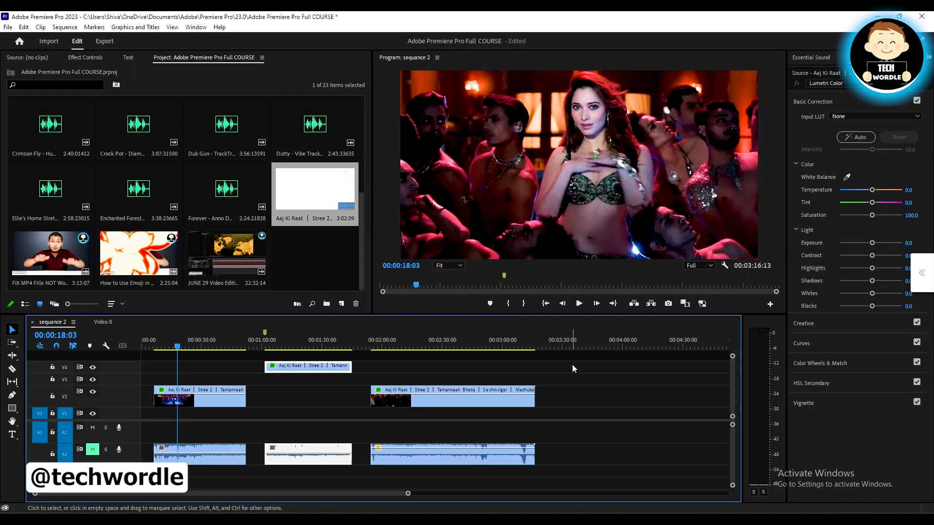
Marquee-select all video and audio clips in sequance 2, and clear the selection
{"action": "key", "text": "ctrl"}
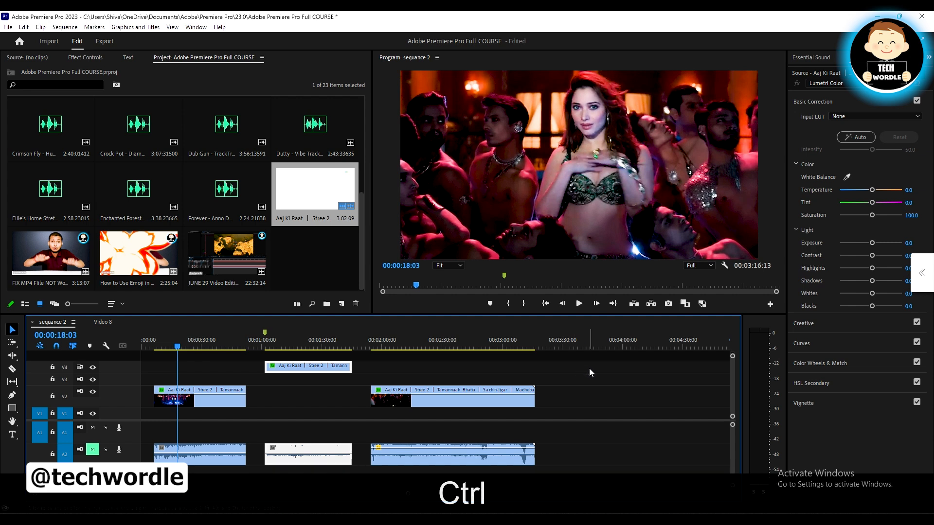
{"action": "left_click_drag", "start_coordinate": [591, 358], "coordinate": [142, 478]}
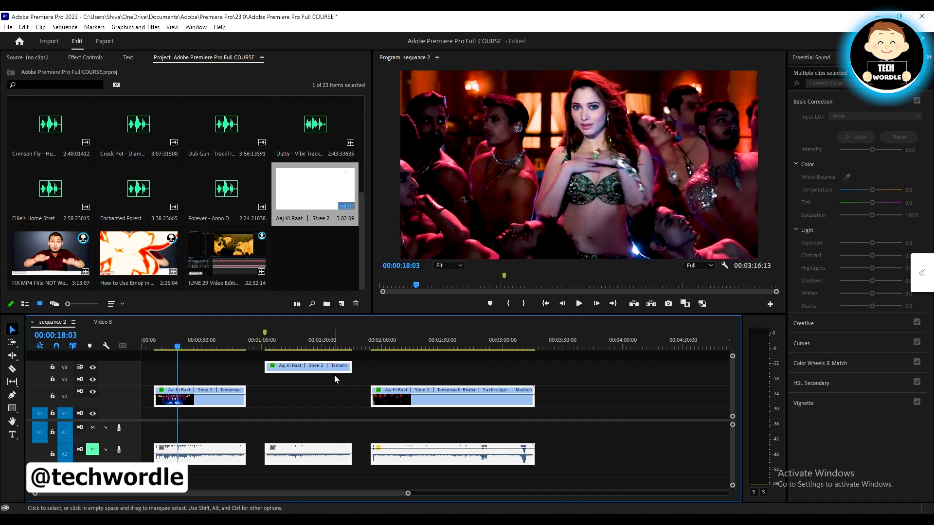
{"action": "left_click_drag", "start_coordinate": [587, 363], "coordinate": [202, 457]}
{"action": "left_click", "coordinate": [584, 377]}
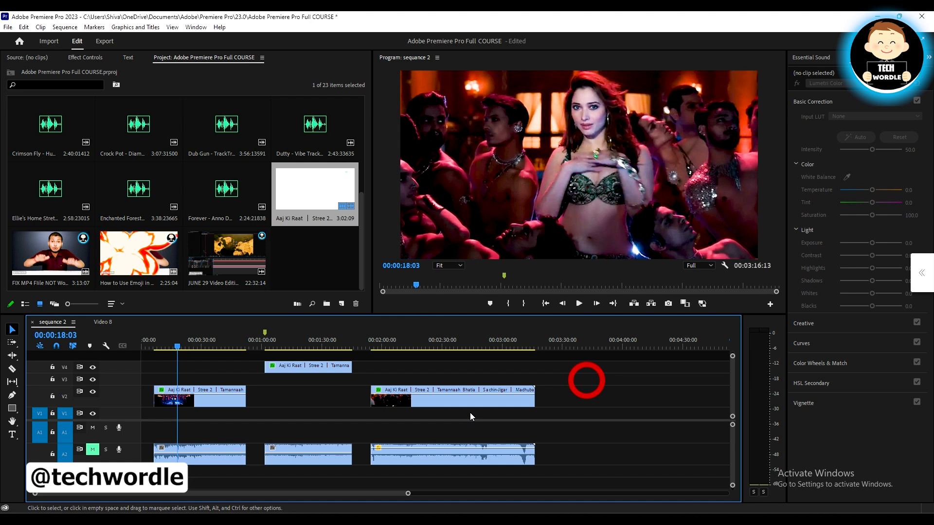
Duplicate the video of the last clip on V2 onto track V5 at the same time position
{"action": "left_click", "coordinate": [436, 397]}
{"action": "left_click_drag", "start_coordinate": [443, 405], "coordinate": [458, 372]}
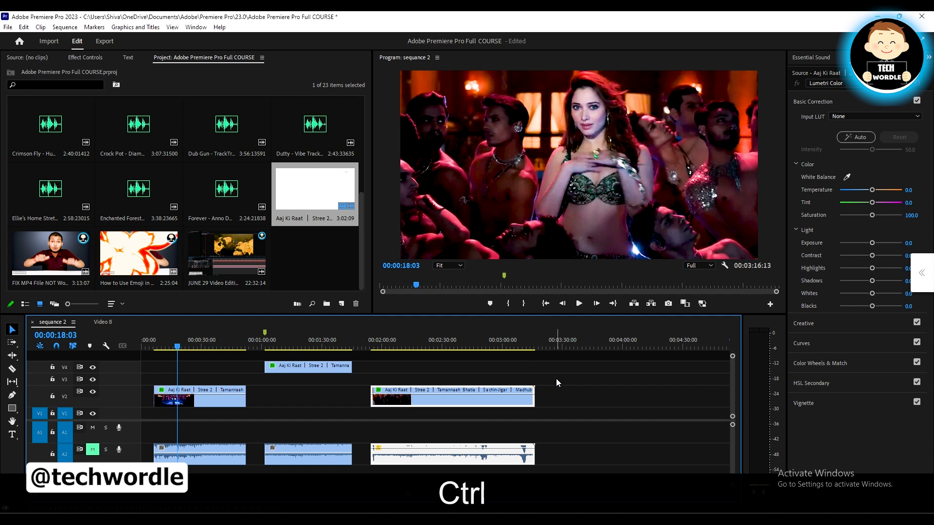
{"action": "scroll", "coordinate": [518, 389], "scroll_direction": "up", "scroll_amount": 2}
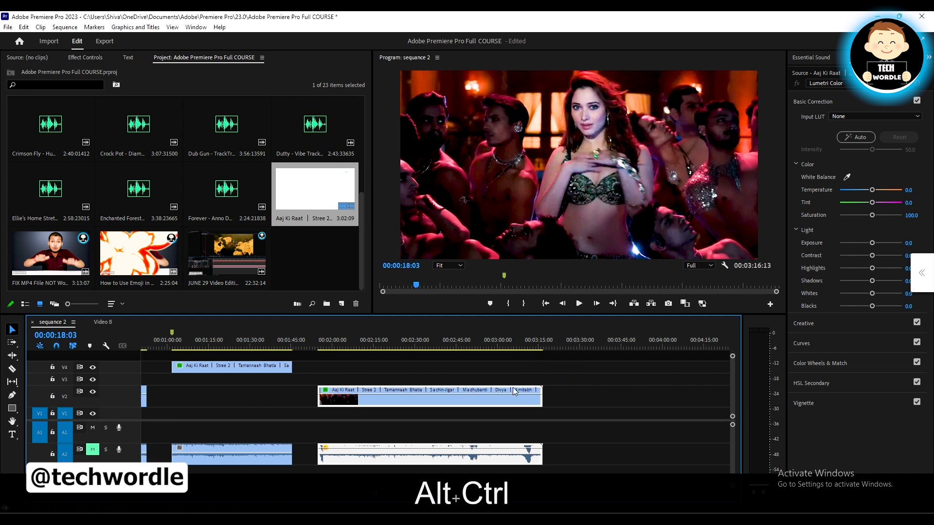
{"action": "left_click", "coordinate": [628, 402]}
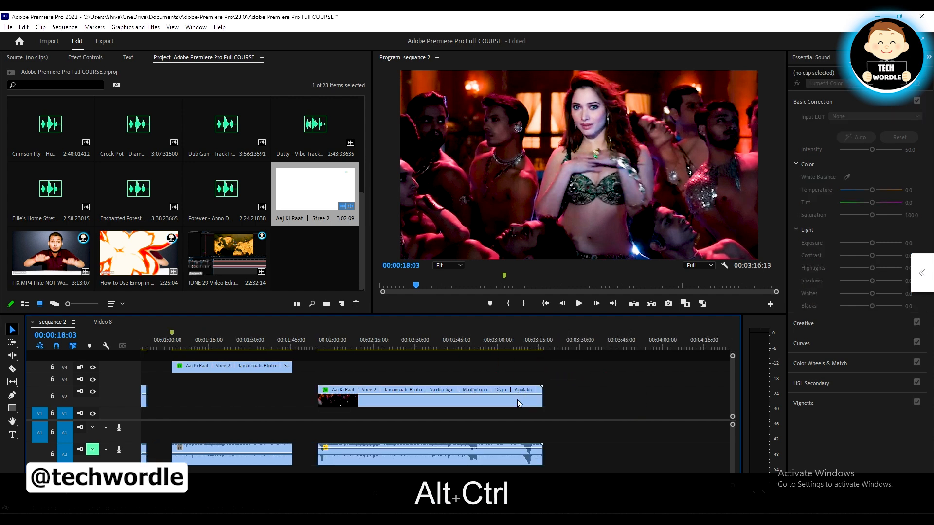
{"action": "left_click", "coordinate": [486, 406], "text": "alt"}
{"action": "left_click_drag", "start_coordinate": [486, 405], "coordinate": [486, 354]}
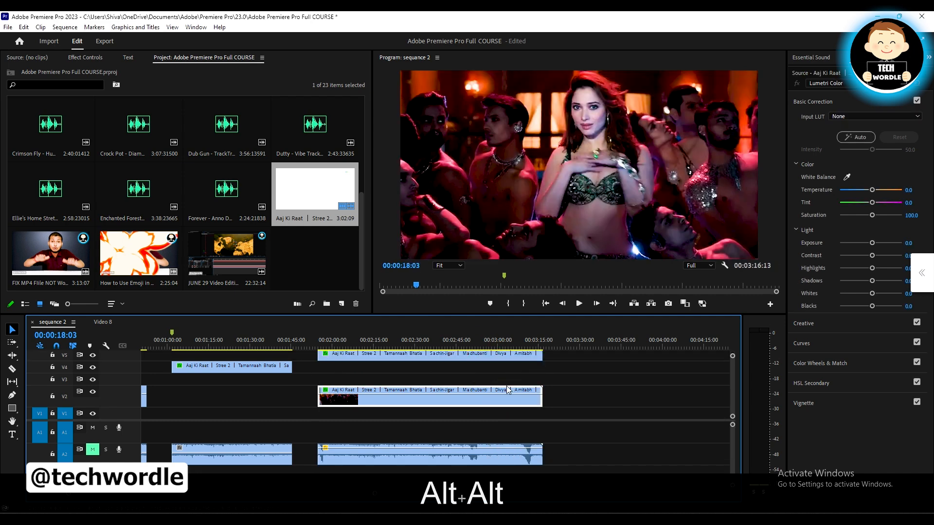
Move the duplicated clip up from track V5 to V6, keeping its time position
{"action": "scroll", "coordinate": [515, 391], "scroll_direction": "left", "scroll_amount": 3}
{"action": "scroll", "coordinate": [516, 391], "scroll_direction": "up", "scroll_amount": 1}
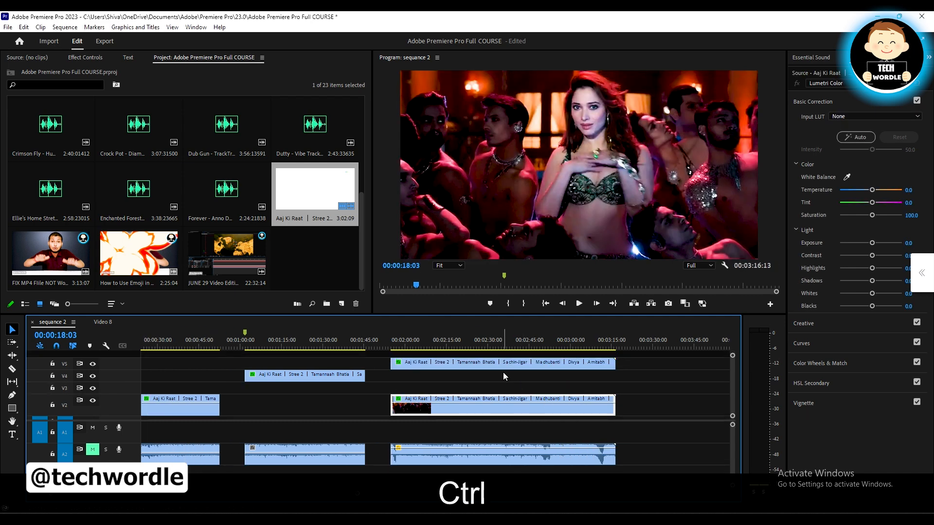
{"action": "left_click_drag", "start_coordinate": [506, 362], "coordinate": [496, 357]}
{"action": "scroll", "coordinate": [521, 384], "scroll_direction": "left", "scroll_amount": 2}
{"action": "key", "text": "ctrl"}
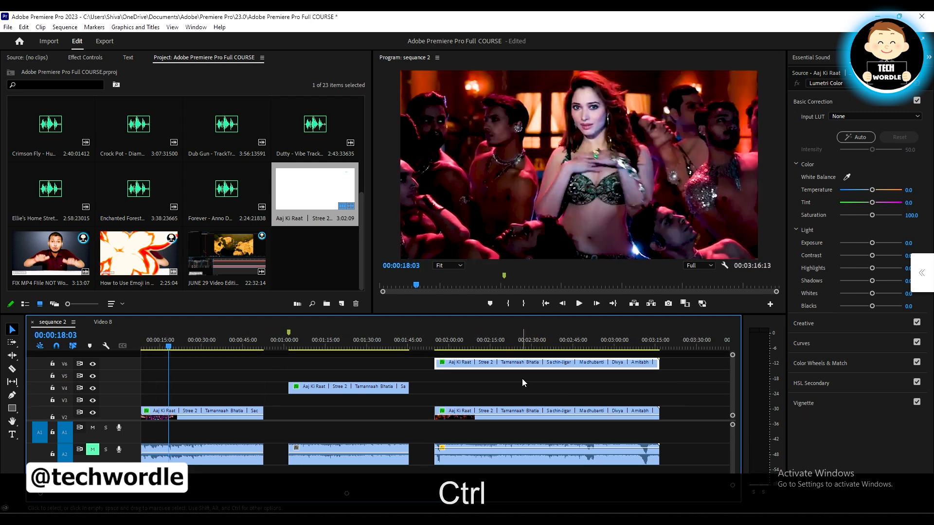
{"action": "scroll", "coordinate": [471, 372], "scroll_direction": "down", "scroll_amount": 2}
{"action": "scroll", "coordinate": [470, 372], "scroll_direction": "right", "scroll_amount": 2}
{"action": "scroll", "coordinate": [471, 369], "scroll_direction": "left", "scroll_amount": 4}
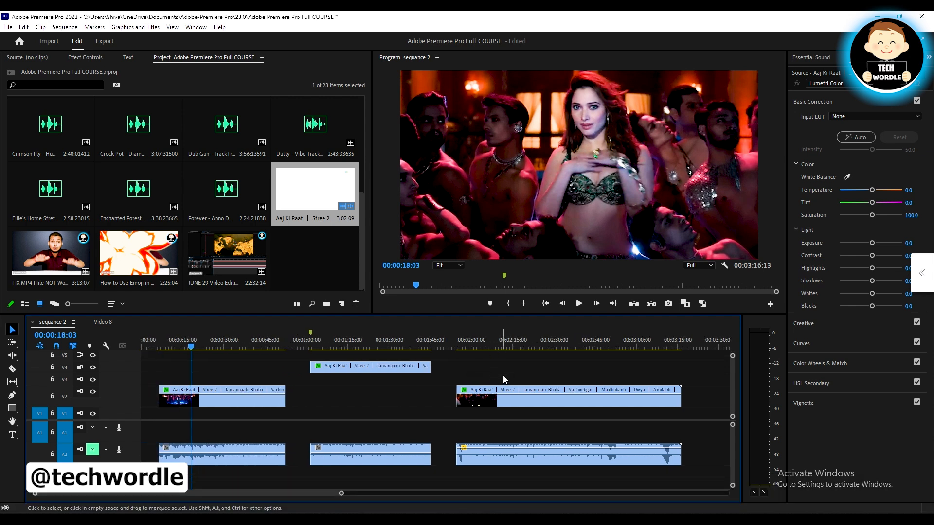
Marquee-select the clips on the lower tracks, check the copy on V6, and clear the selection
{"action": "left_click_drag", "start_coordinate": [690, 365], "coordinate": [230, 464]}
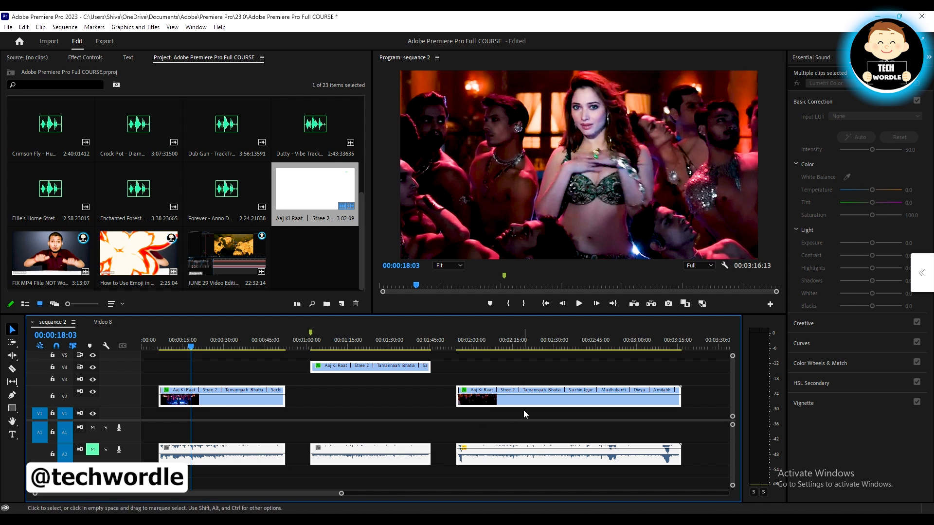
{"action": "scroll", "coordinate": [521, 379], "scroll_direction": "up", "scroll_amount": 1}
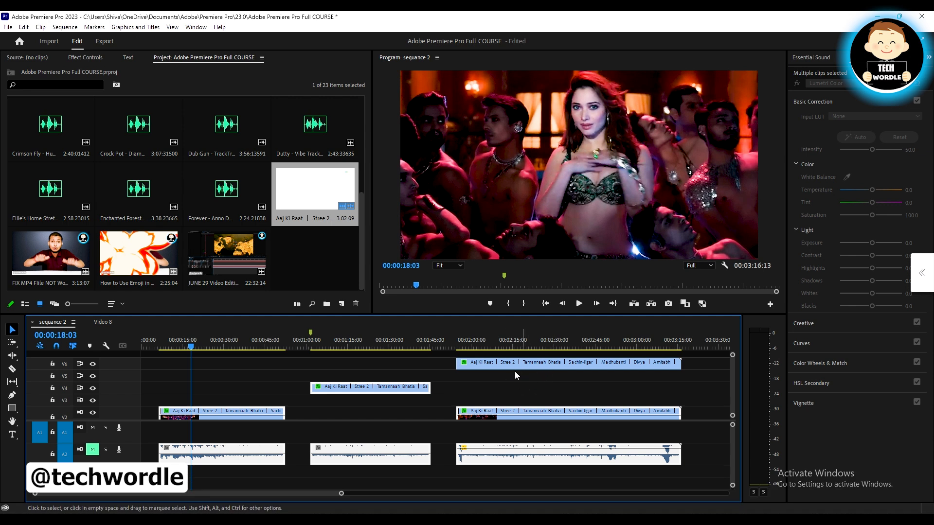
{"action": "scroll", "coordinate": [509, 373], "scroll_direction": "down", "scroll_amount": 1}
{"action": "scroll", "coordinate": [509, 375], "scroll_direction": "up", "scroll_amount": 1}
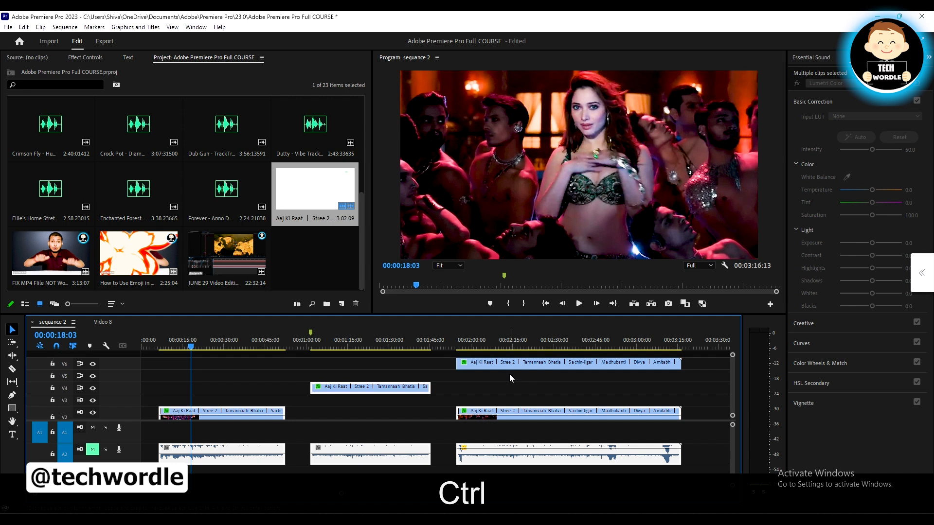
{"action": "left_click", "coordinate": [463, 381]}
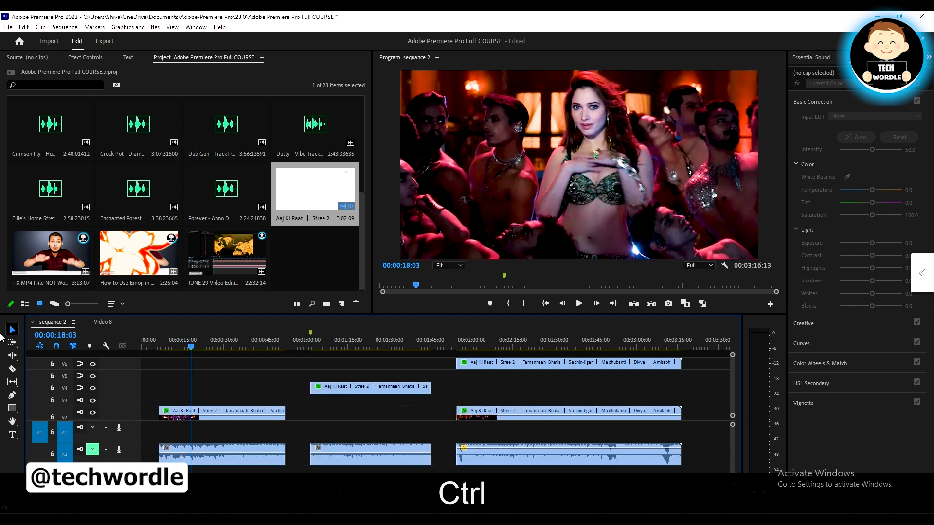
Select every clip on all tracks of sequance 2 with the Track Select Forward Tool, starting from the first clip
{"action": "left_click", "coordinate": [12, 341]}
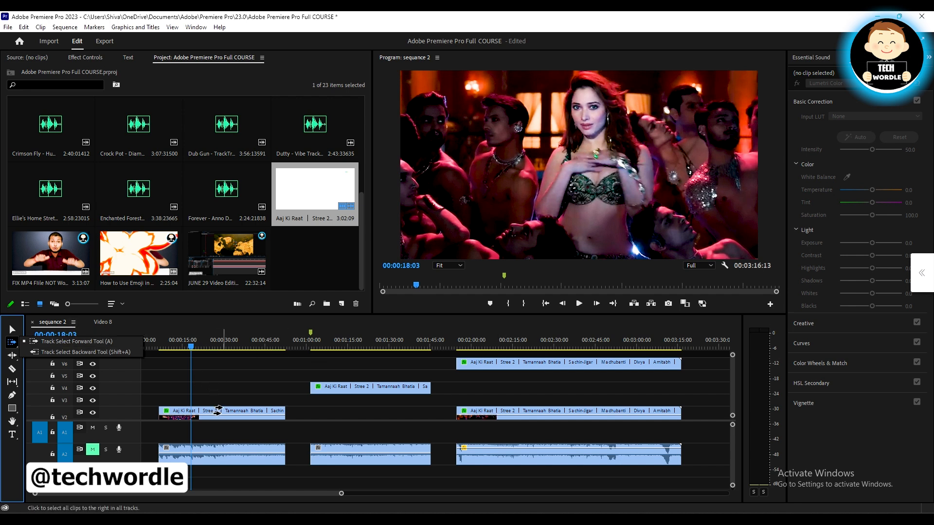
{"action": "left_click", "coordinate": [223, 385]}
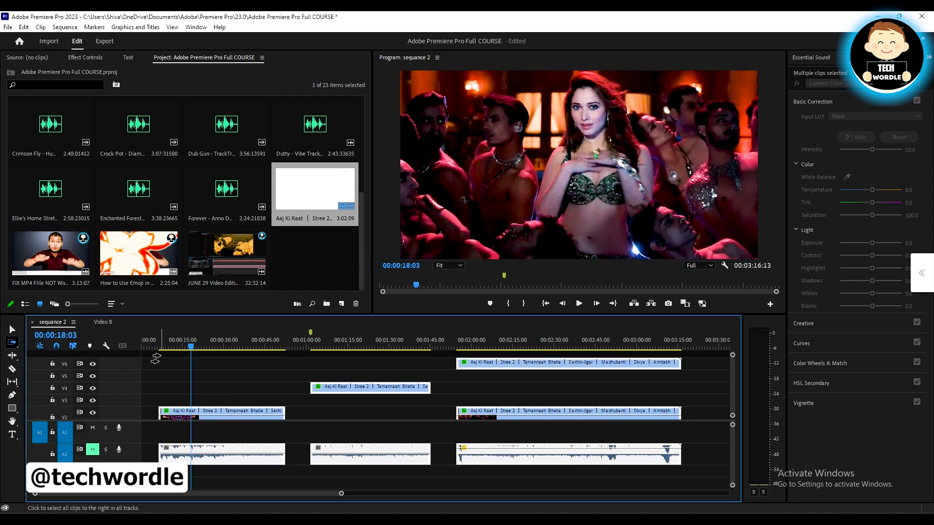
In the Video 8 sequence, marquee-select the clips on the lower tracks, check tracks V6 and V7, and clear the selection
{"action": "left_click", "coordinate": [102, 322]}
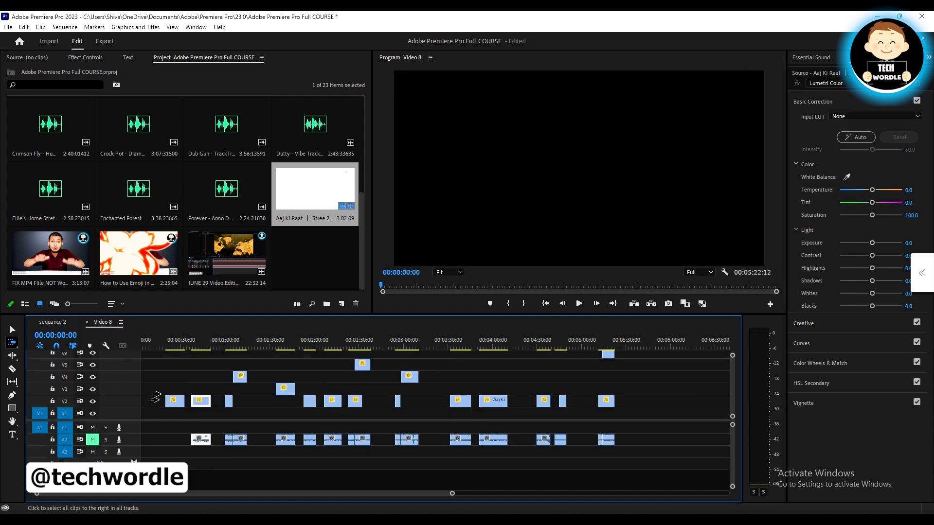
{"action": "left_click", "coordinate": [12, 329]}
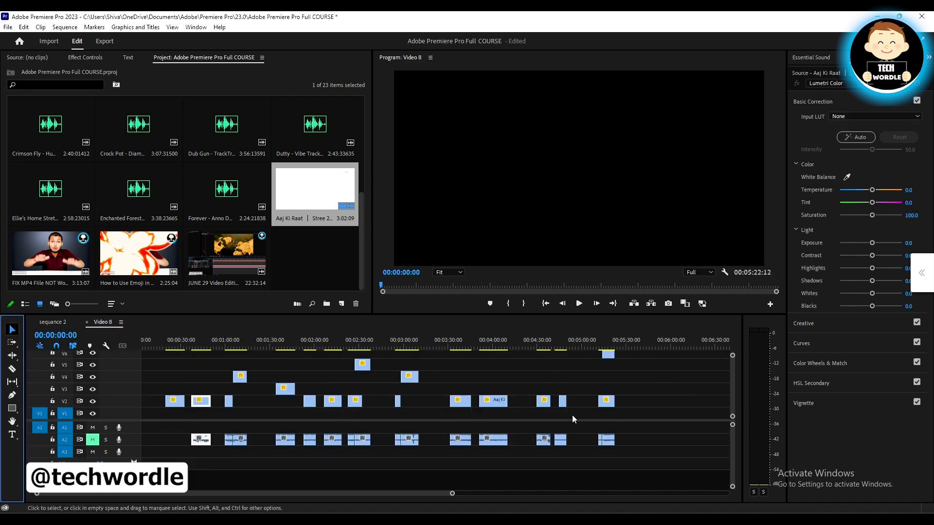
{"action": "left_click_drag", "start_coordinate": [663, 360], "coordinate": [155, 475]}
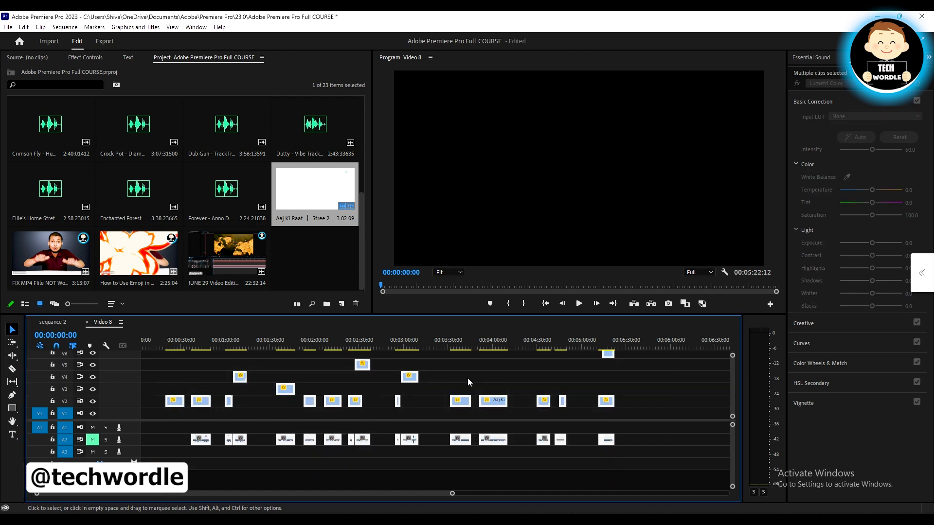
{"action": "scroll", "coordinate": [458, 381], "scroll_direction": "up", "scroll_amount": 2}
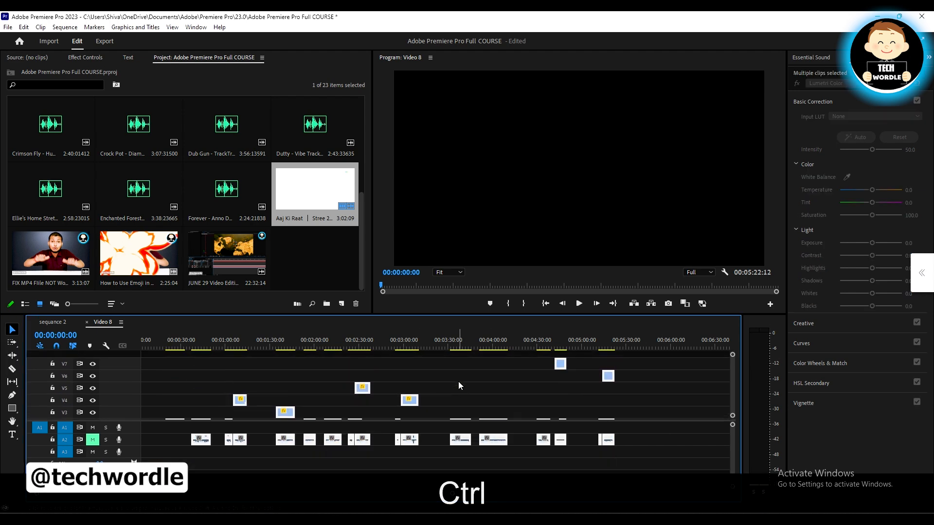
{"action": "left_click", "coordinate": [559, 402]}
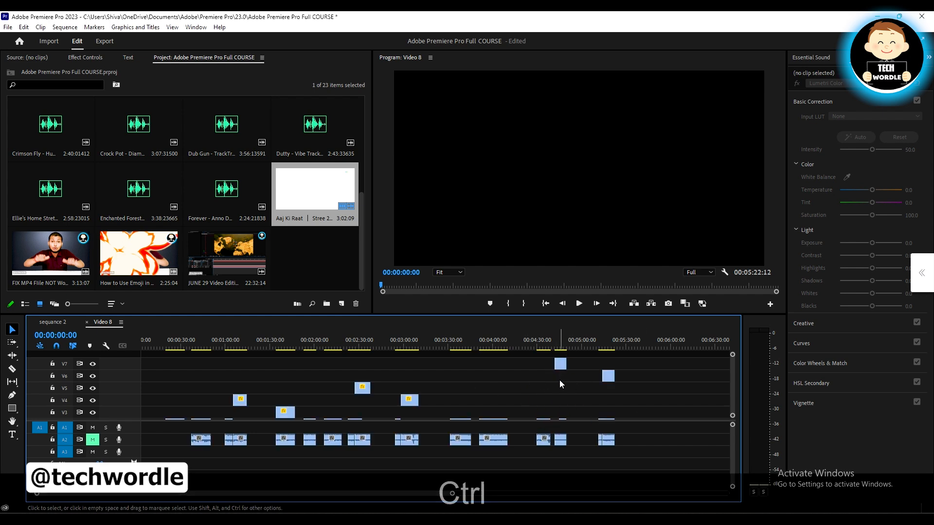
{"action": "scroll", "coordinate": [560, 380], "scroll_direction": "down", "scroll_amount": 1}
{"action": "scroll", "coordinate": [559, 384], "scroll_direction": "down", "scroll_amount": 1}
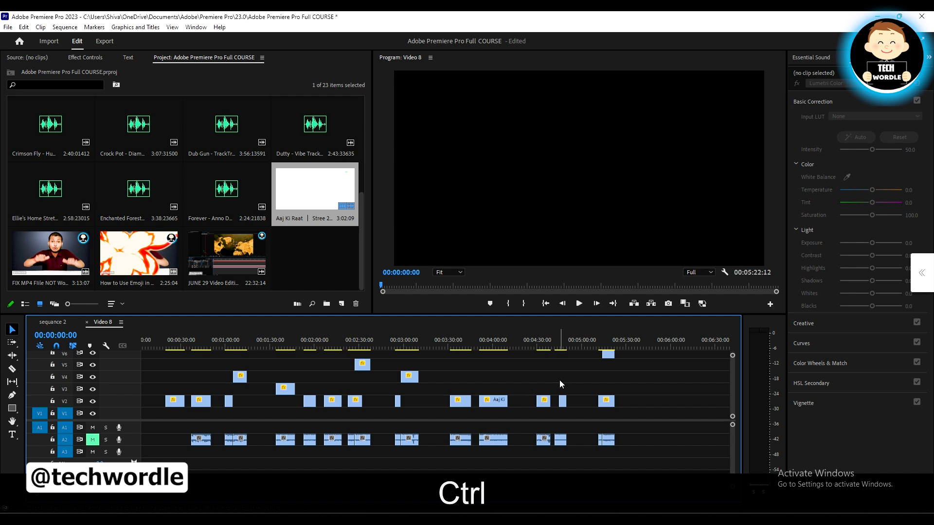
Use the Track Select Forward Tool to select all clips in Video 8 located after about 00:04:55, across every track
{"action": "left_click", "coordinate": [11, 344]}
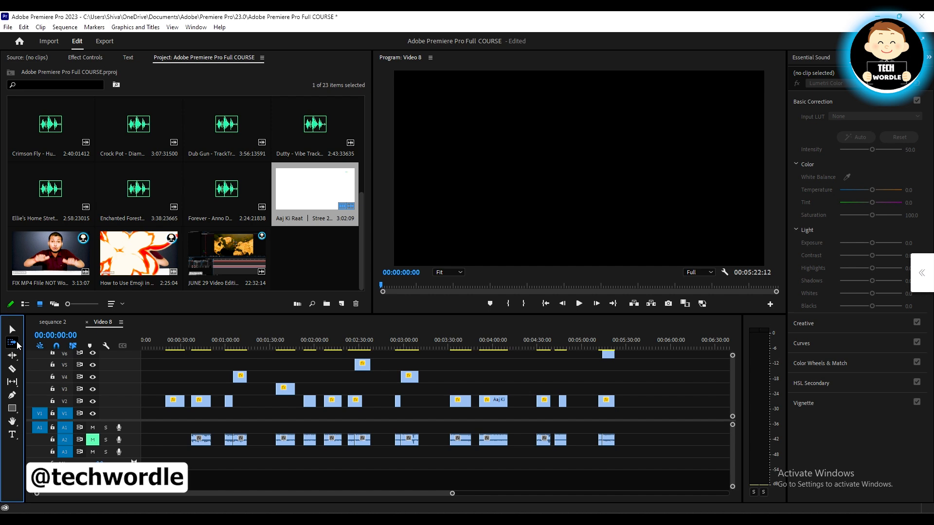
{"action": "left_click", "coordinate": [18, 343]}
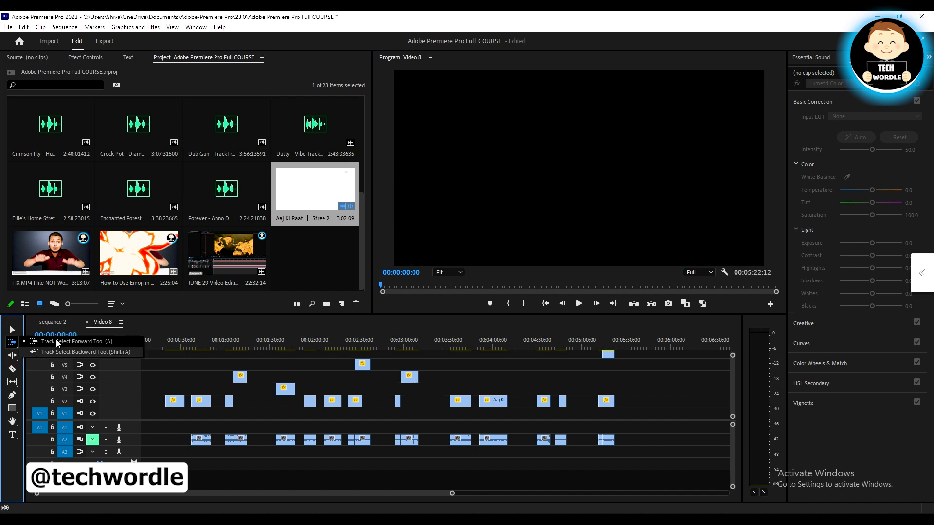
{"action": "left_click", "coordinate": [49, 342]}
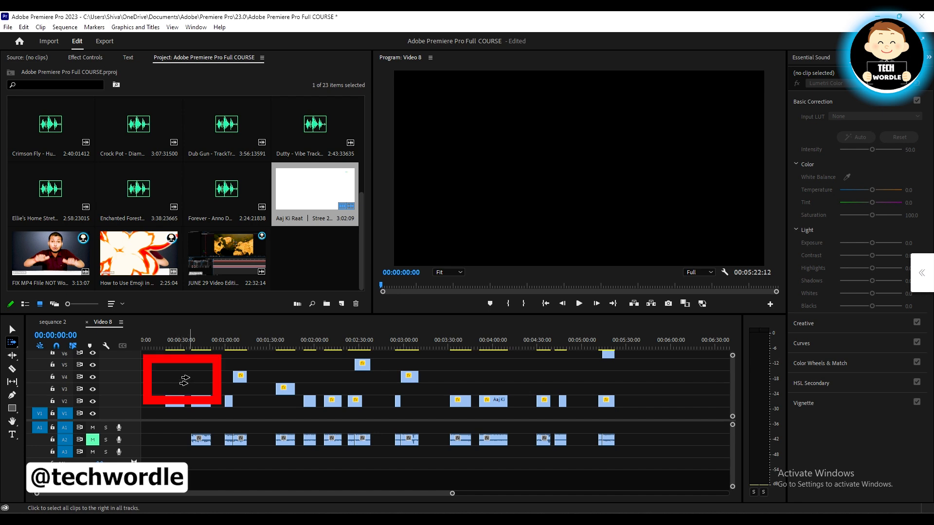
{"action": "left_click", "coordinate": [567, 384]}
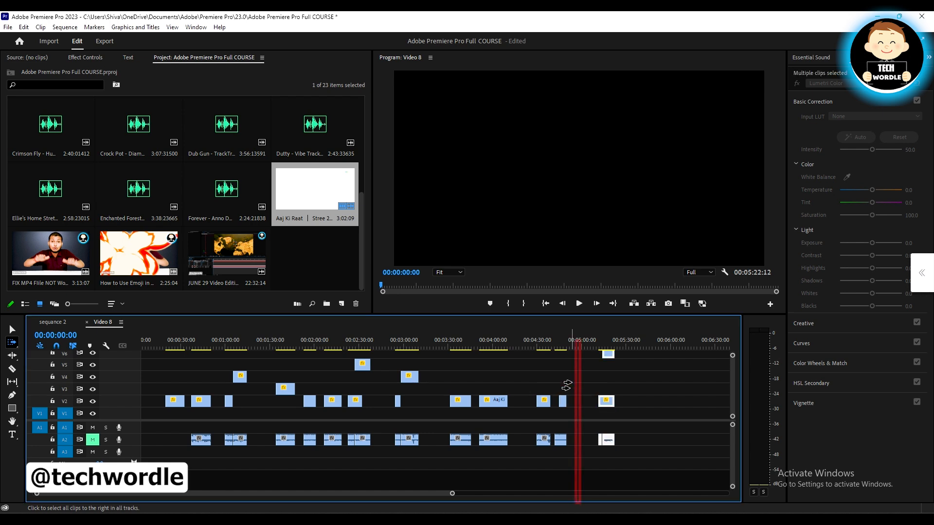
{"action": "scroll", "coordinate": [617, 377], "scroll_direction": "up", "scroll_amount": 2}
{"action": "scroll", "coordinate": [611, 378], "scroll_direction": "down", "scroll_amount": 2}
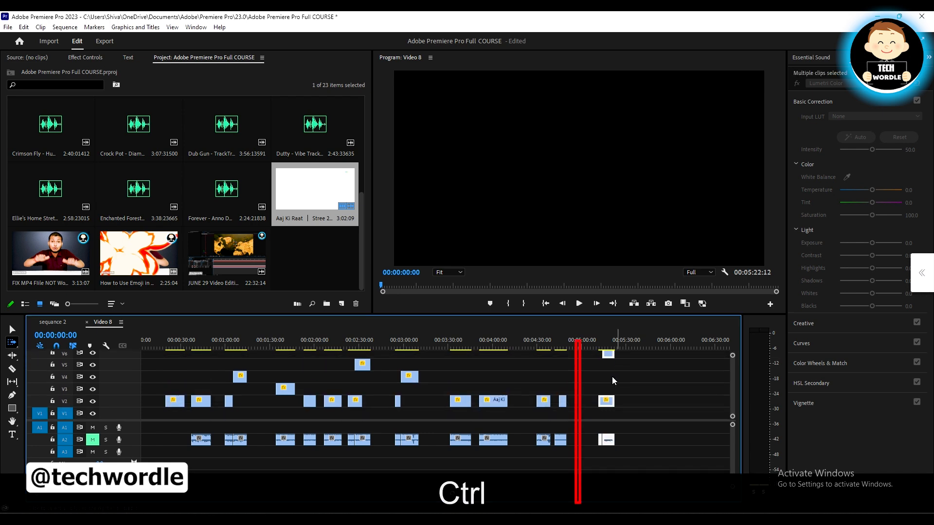
Extend the Track Select Forward selection in Video 8 to all clips after about 00:04:40 and check tracks V2 to V7
{"action": "scroll", "coordinate": [591, 387], "scroll_direction": "up", "scroll_amount": 3}
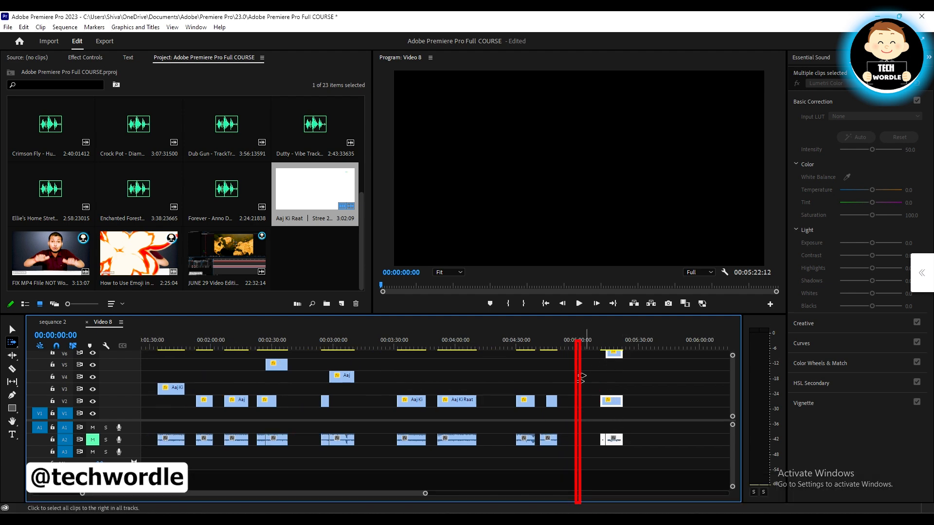
{"action": "scroll", "coordinate": [591, 389], "scroll_direction": "up", "scroll_amount": 2}
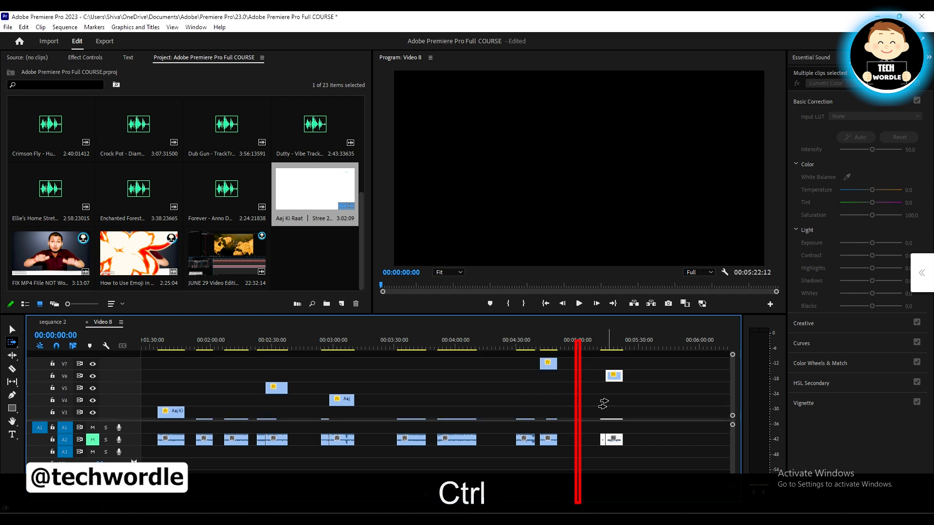
{"action": "scroll", "coordinate": [613, 376], "scroll_direction": "down", "scroll_amount": 2}
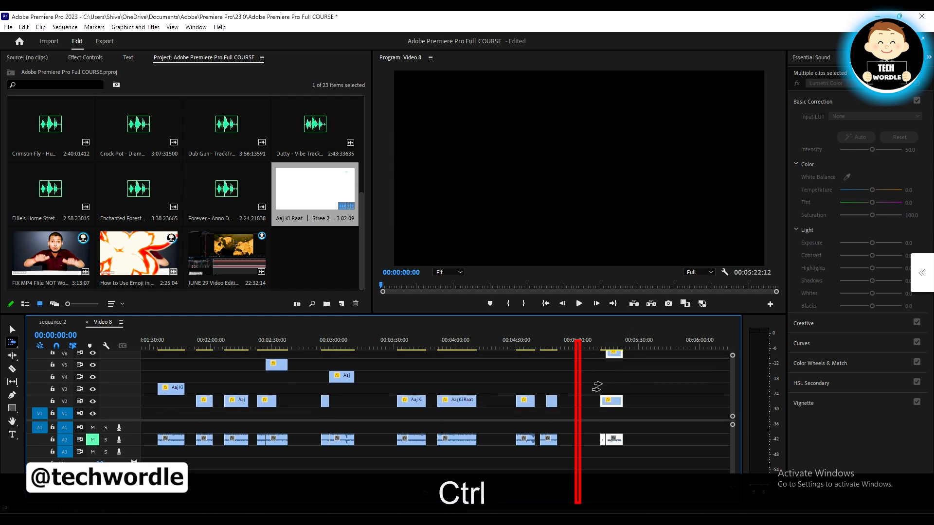
{"action": "scroll", "coordinate": [608, 392], "scroll_direction": "up", "scroll_amount": 2}
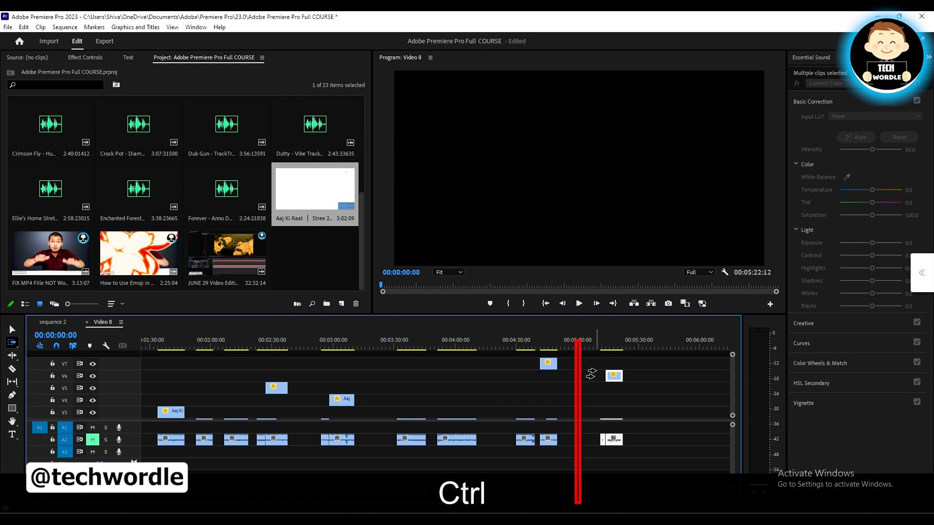
{"action": "scroll", "coordinate": [597, 374], "scroll_direction": "down", "scroll_amount": 2}
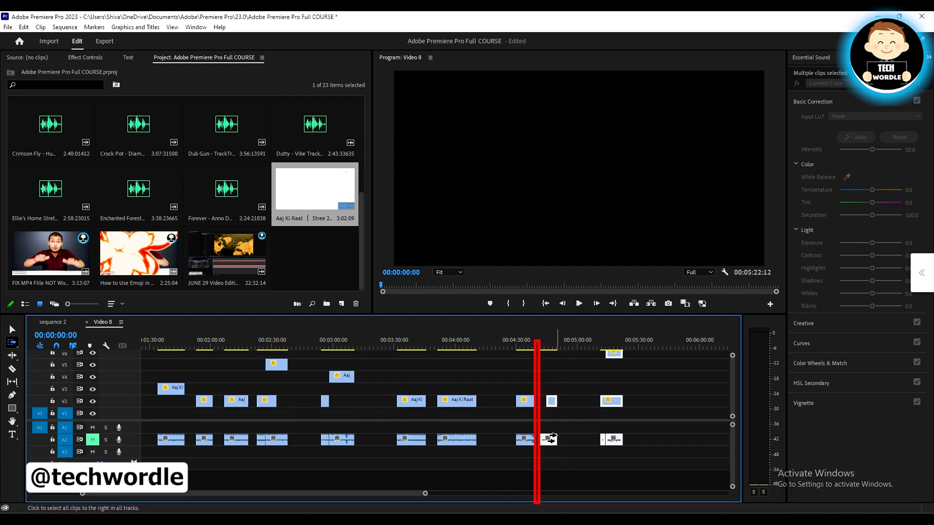
{"action": "scroll", "coordinate": [555, 376], "scroll_direction": "up", "scroll_amount": 2}
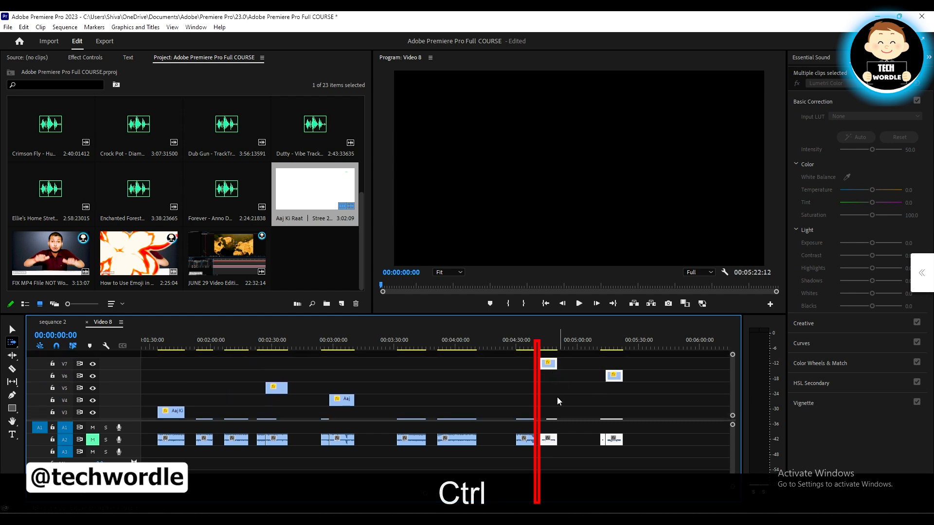
{"action": "scroll", "coordinate": [548, 383], "scroll_direction": "down", "scroll_amount": 2}
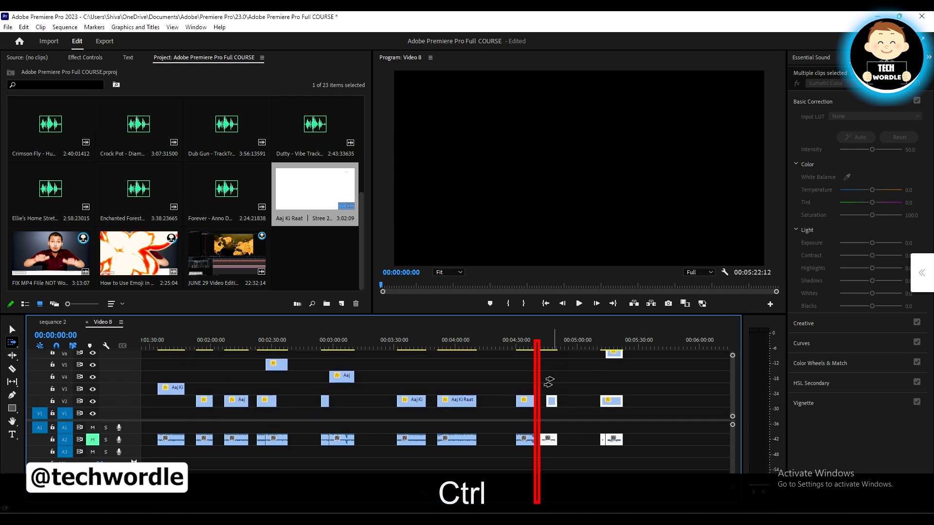
Select all clips after about 00:04:28 on every track with the Track Select Forward Tool, and check the upper tracks V6 and V7
{"action": "left_click", "coordinate": [516, 388]}
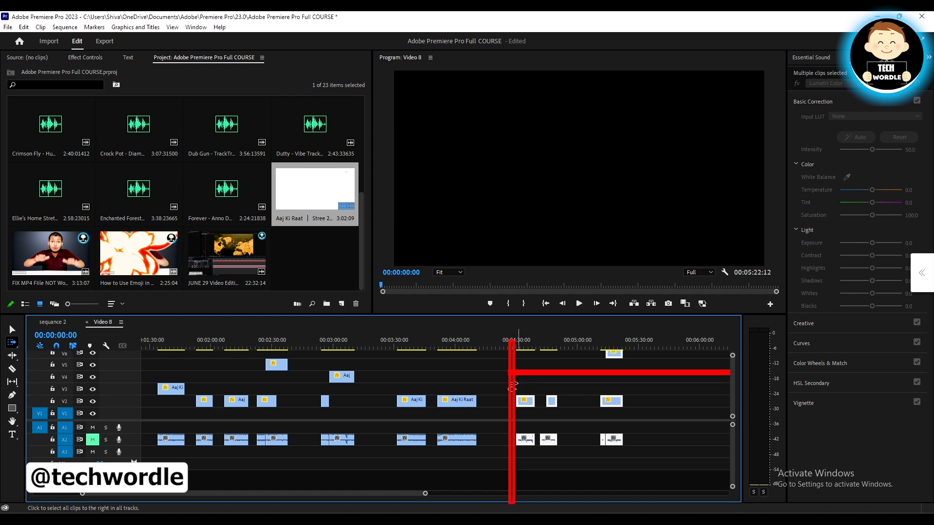
{"action": "scroll", "coordinate": [595, 389], "scroll_direction": "up", "scroll_amount": 3}
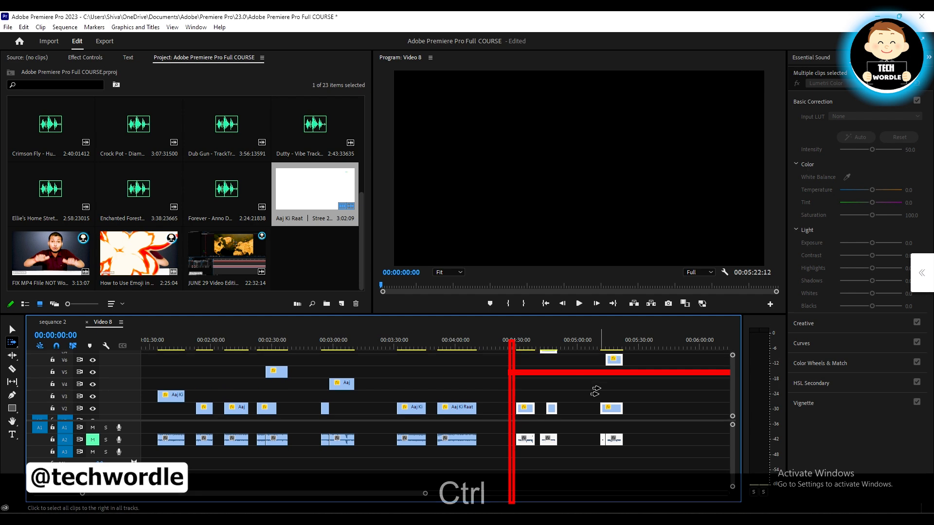
{"action": "scroll", "coordinate": [601, 390], "scroll_direction": "down", "scroll_amount": 3}
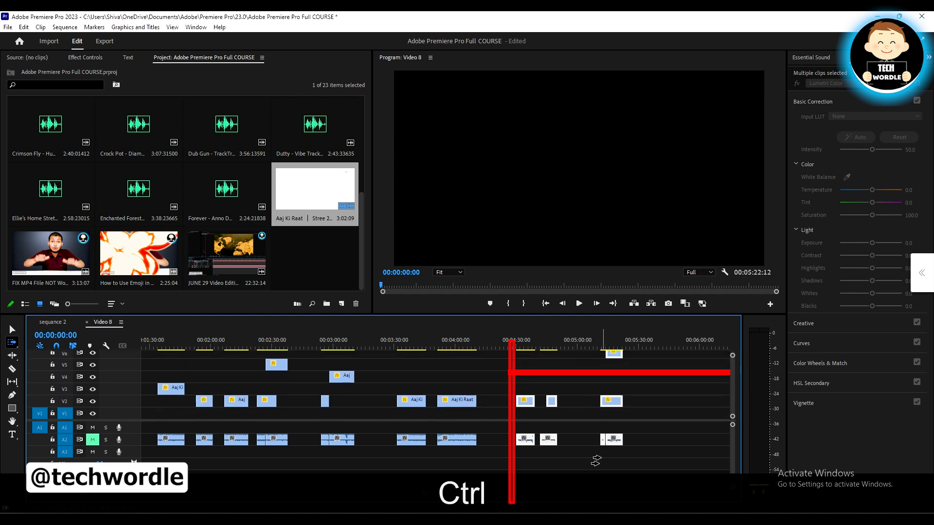
{"action": "key", "text": "ctrl"}
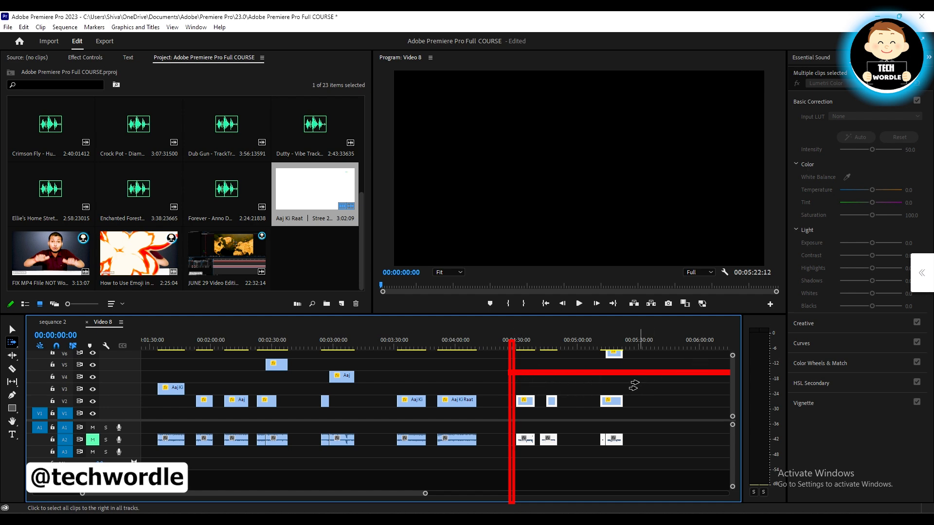
{"action": "scroll", "coordinate": [608, 387], "scroll_direction": "up", "scroll_amount": 3}
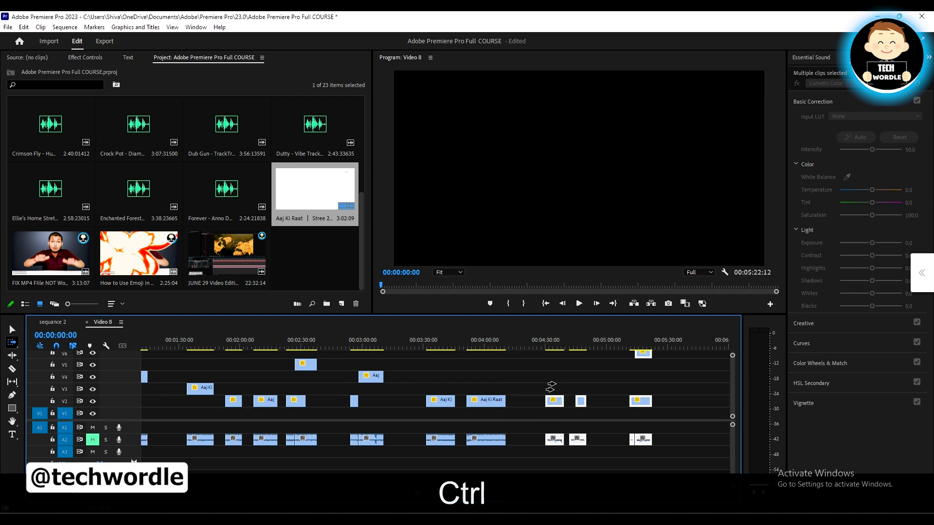
{"action": "scroll", "coordinate": [544, 384], "scroll_direction": "down", "scroll_amount": 3}
{"action": "scroll", "coordinate": [509, 404], "scroll_direction": "up", "scroll_amount": 4}
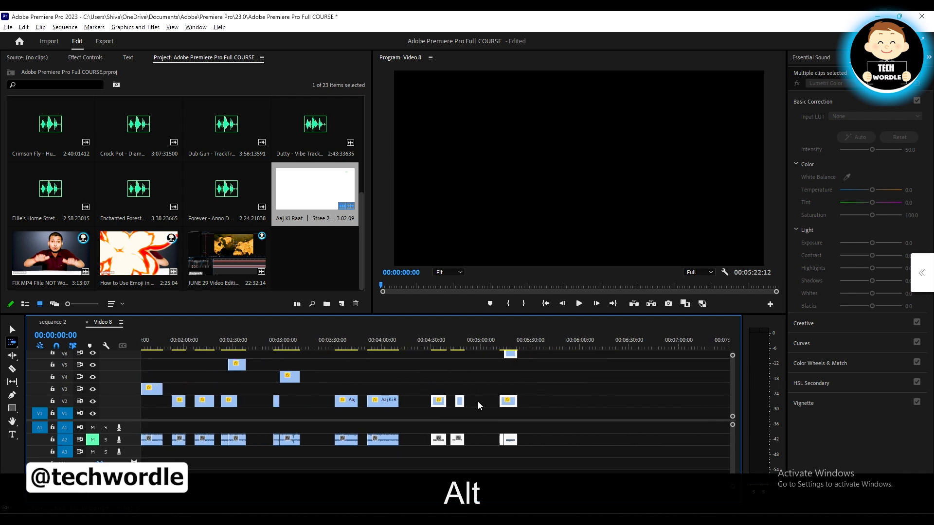
{"action": "scroll", "coordinate": [431, 383], "scroll_direction": "up", "scroll_amount": 1}
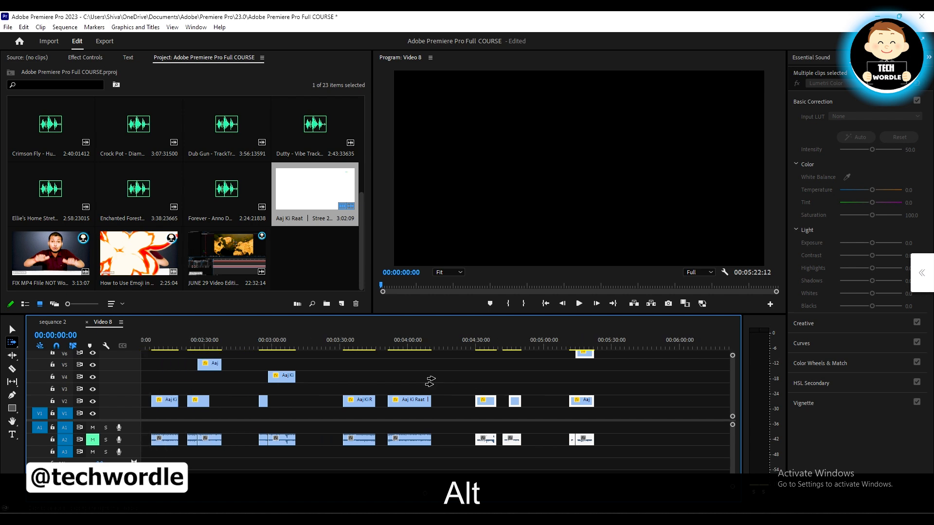
{"action": "scroll", "coordinate": [438, 378], "scroll_direction": "up", "scroll_amount": 2}
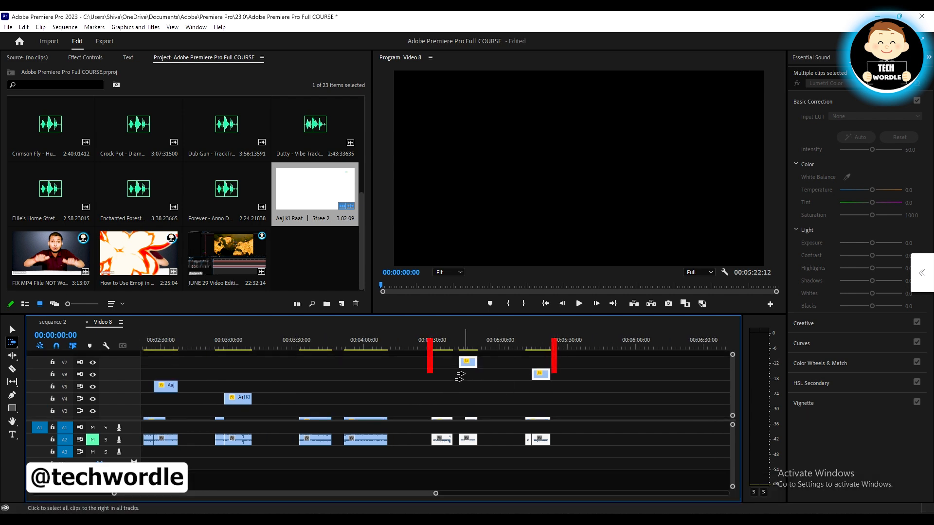
Move the selected clips up two tracks together, placing the V2 clips on V4 at the same time position
{"action": "scroll", "coordinate": [462, 385], "scroll_direction": "down", "scroll_amount": 2}
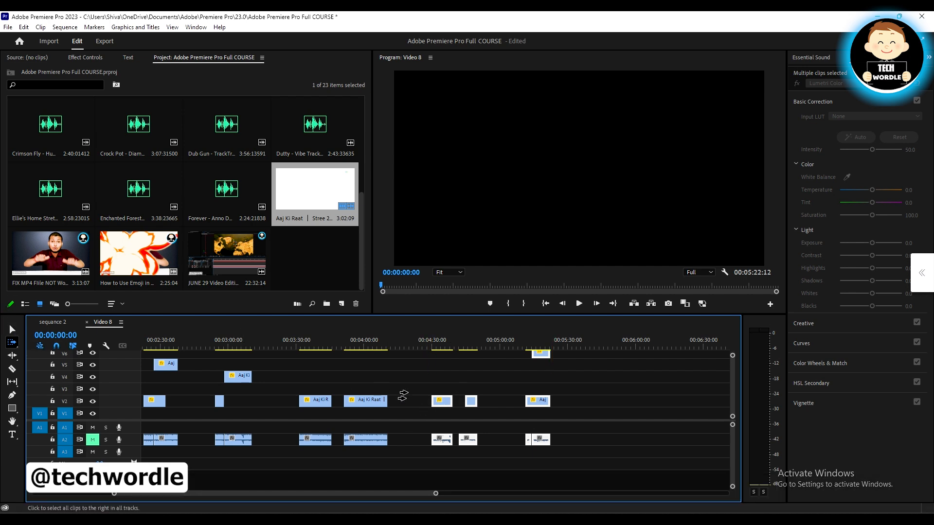
{"action": "left_click_drag", "start_coordinate": [444, 401], "coordinate": [553, 391]}
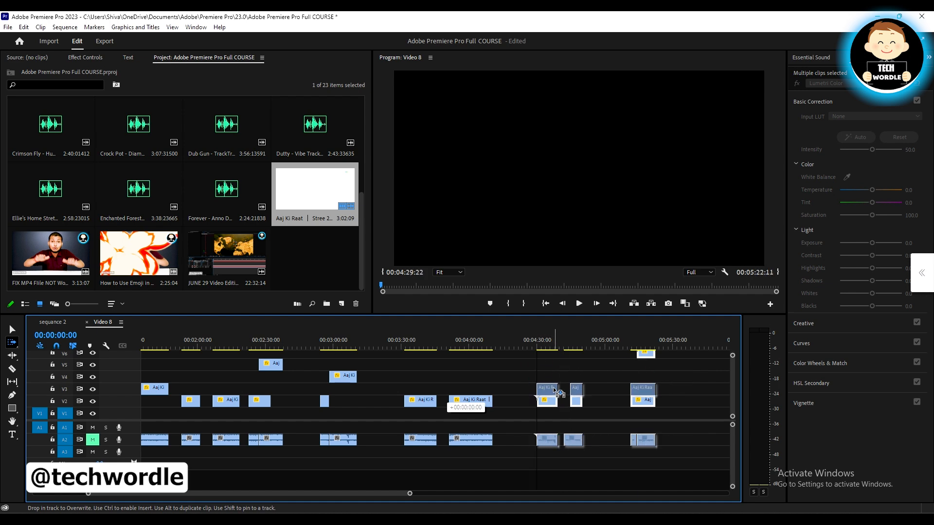
{"action": "mouse_move", "coordinate": [556, 391]}
{"action": "left_mouse_down"}
{"action": "mouse_move", "coordinate": [553, 376]}
{"action": "mouse_move", "coordinate": [536, 384]}
{"action": "mouse_move", "coordinate": [559, 383]}
{"action": "mouse_move", "coordinate": [551, 381]}
{"action": "left_mouse_up"}
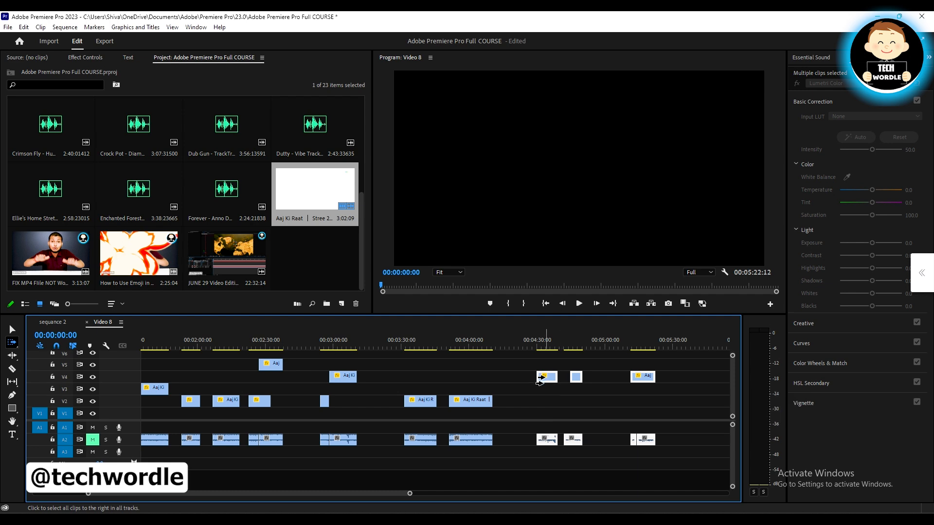
Select all clips after about 00:03:50, widen the selection to start at about 00:03:30, and check the upper tracks
{"action": "left_click", "coordinate": [447, 377]}
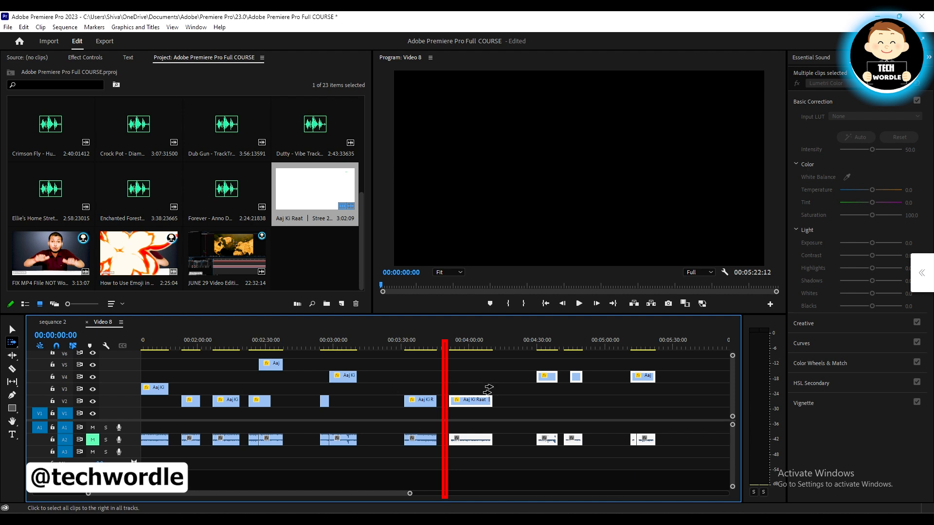
{"action": "scroll", "coordinate": [582, 388], "scroll_direction": "up", "scroll_amount": 4}
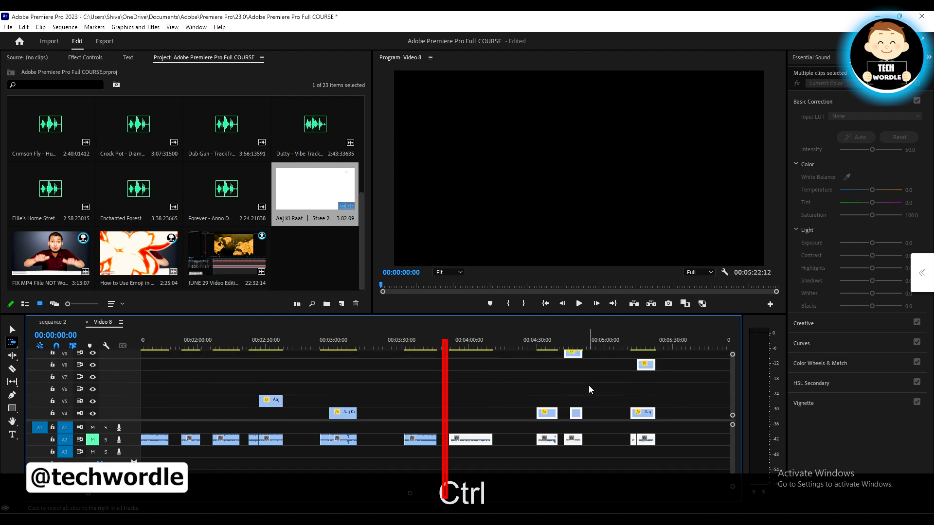
{"action": "scroll", "coordinate": [589, 385], "scroll_direction": "down", "scroll_amount": 4}
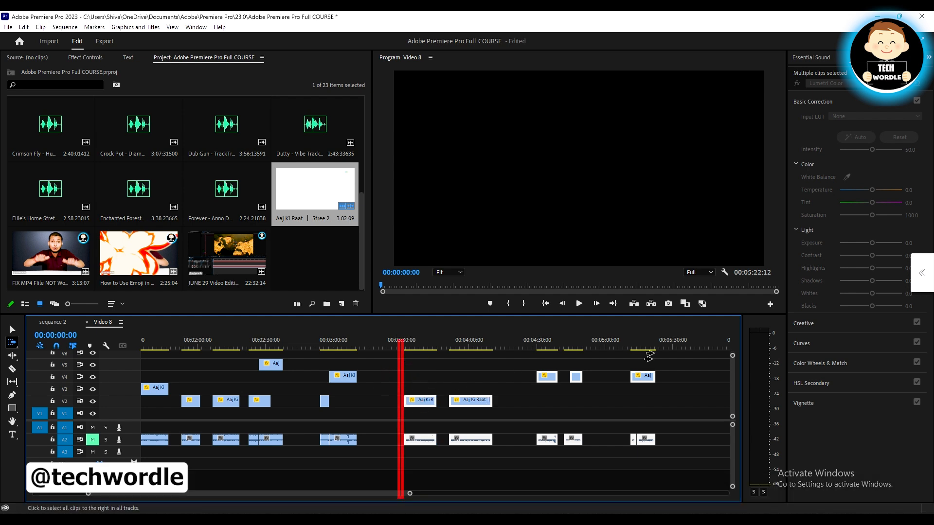
{"action": "scroll", "coordinate": [526, 389], "scroll_direction": "up", "scroll_amount": 4}
{"action": "scroll", "coordinate": [520, 392], "scroll_direction": "down", "scroll_amount": 4}
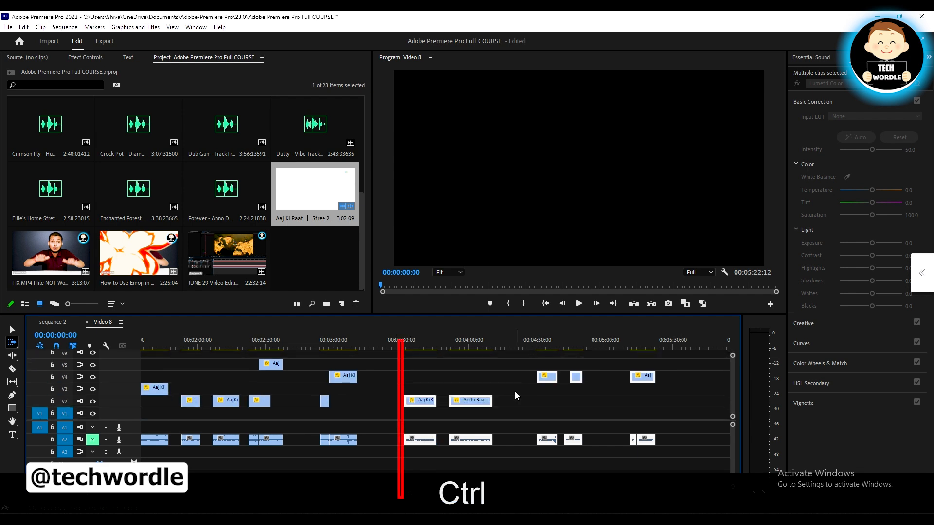
Widen the forward selection across all tracks in stages, starting at about 00:02:50, 00:02:05 and finally 00:01:37
{"action": "left_click", "coordinate": [311, 395]}
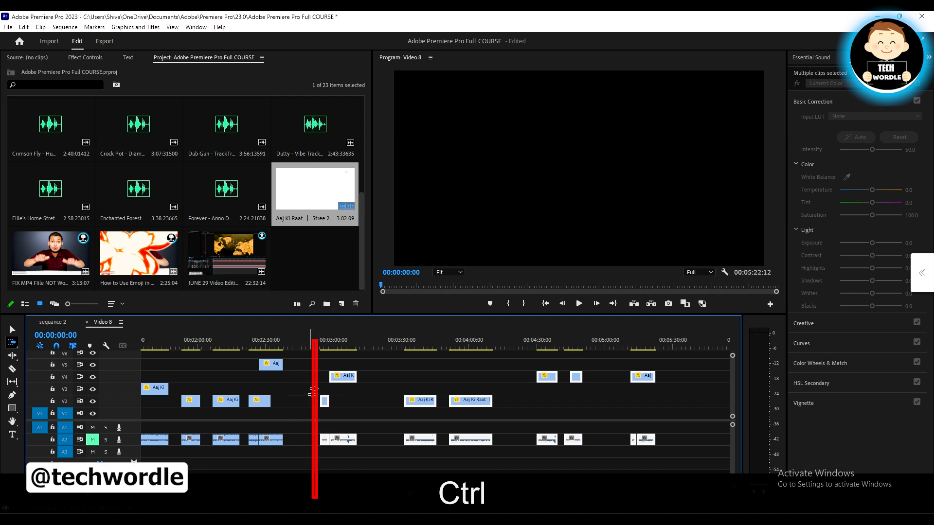
{"action": "left_click", "coordinate": [244, 375]}
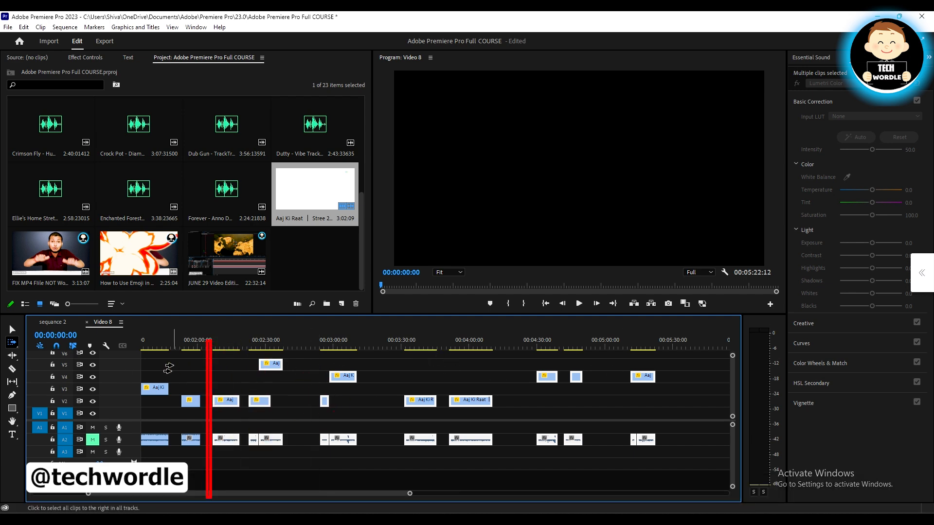
{"action": "left_click", "coordinate": [146, 369]}
{"action": "scroll", "coordinate": [155, 373], "scroll_direction": "down", "scroll_amount": 3}
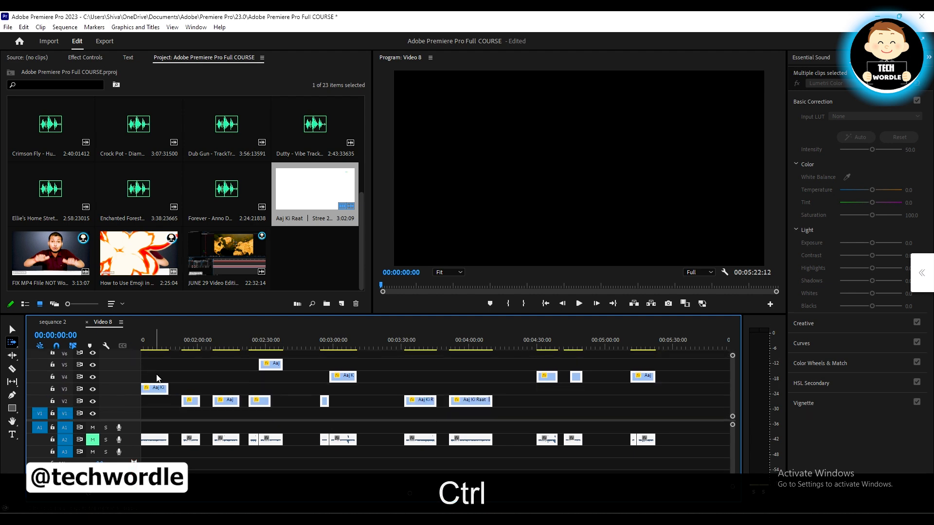
Select every clip on all tracks of Video 8 with the Track Select Forward Tool, starting before the first clip
{"action": "scroll", "coordinate": [158, 394], "scroll_direction": "up", "scroll_amount": 3}
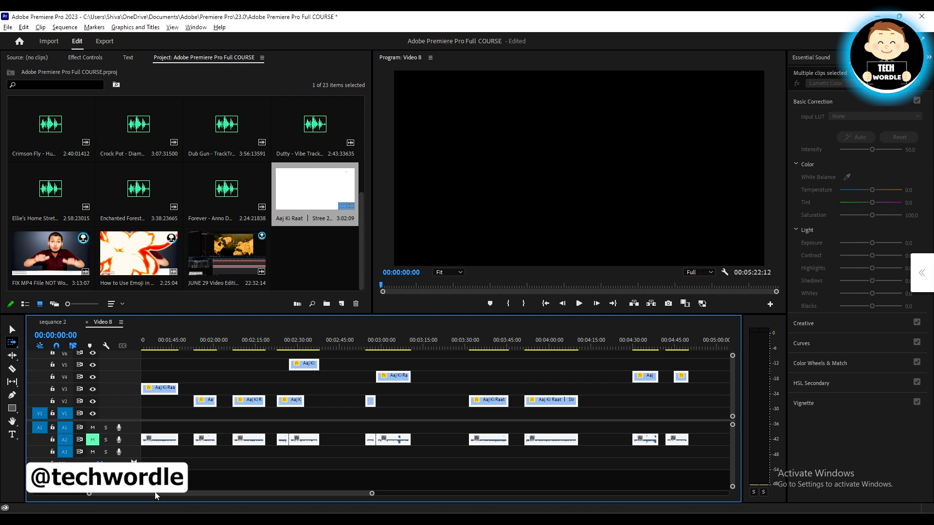
{"action": "scroll", "coordinate": [232, 395], "scroll_direction": "up", "scroll_amount": 10}
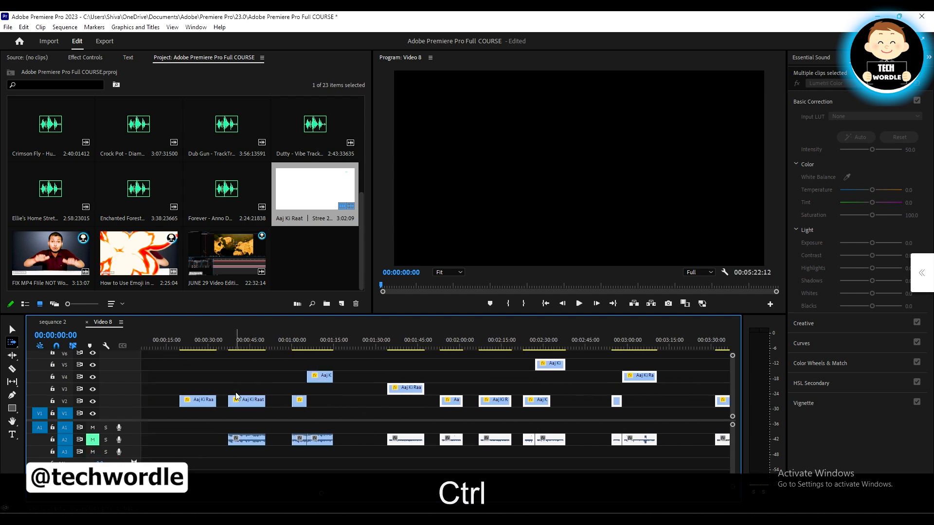
{"action": "scroll", "coordinate": [232, 395], "scroll_direction": "down", "scroll_amount": 5}
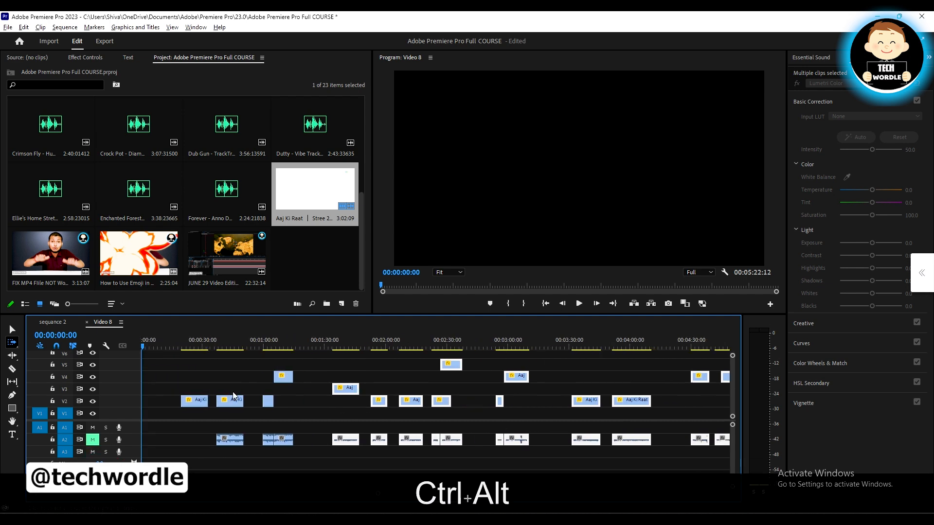
{"action": "left_click", "coordinate": [153, 390]}
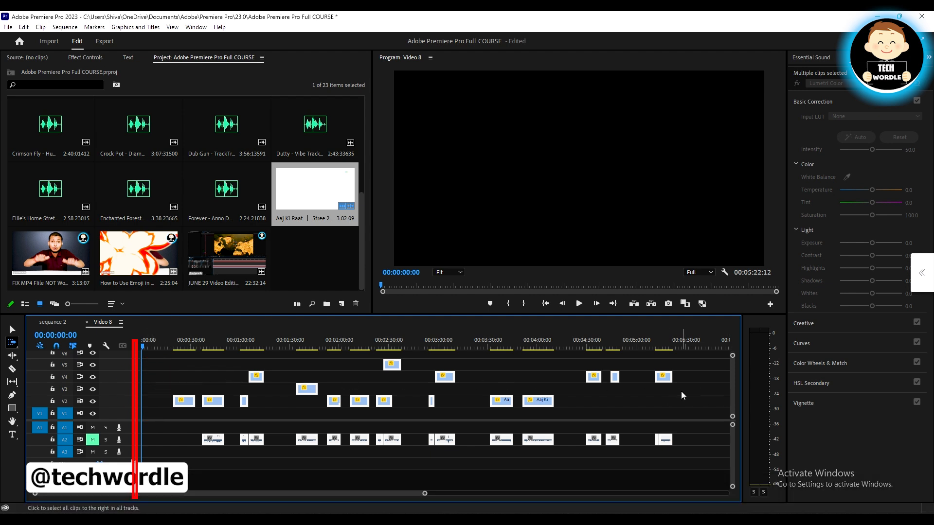
{"action": "scroll", "coordinate": [681, 393], "scroll_direction": "down", "scroll_amount": 3}
{"action": "scroll", "coordinate": [679, 391], "scroll_direction": "up", "scroll_amount": 3}
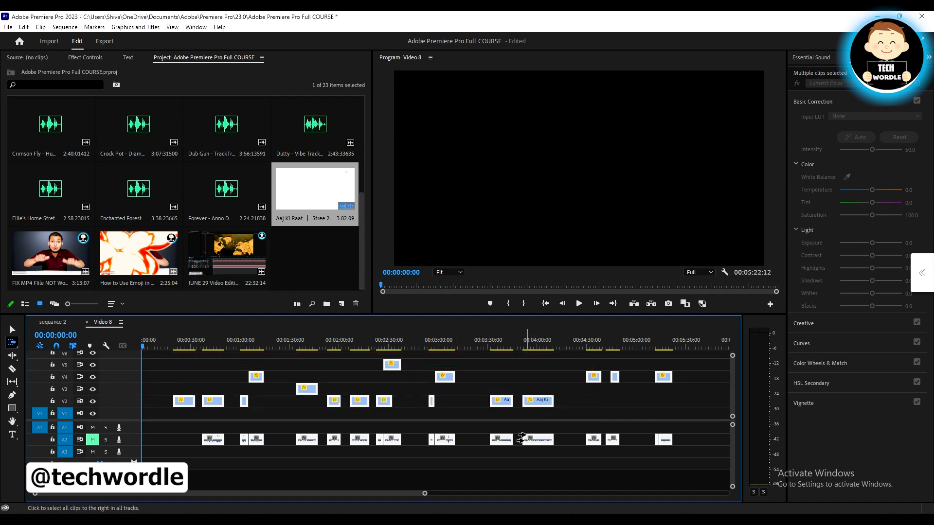
With the Selection tool, clear the selection, marquee-select the two V2 clips between about 00:03:30 and 00:04:10, and deselect them
{"action": "left_click", "coordinate": [12, 330]}
{"action": "left_click", "coordinate": [598, 403]}
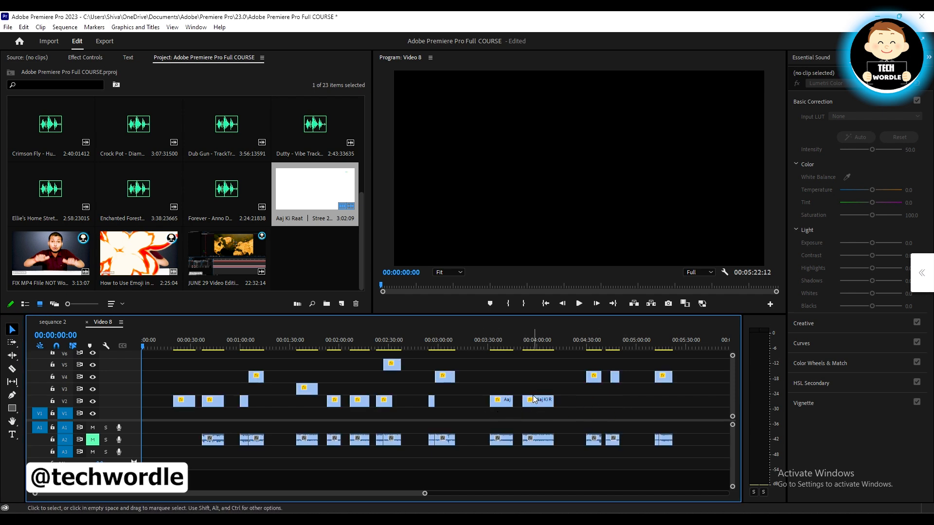
{"action": "left_click_drag", "start_coordinate": [551, 385], "coordinate": [486, 435]}
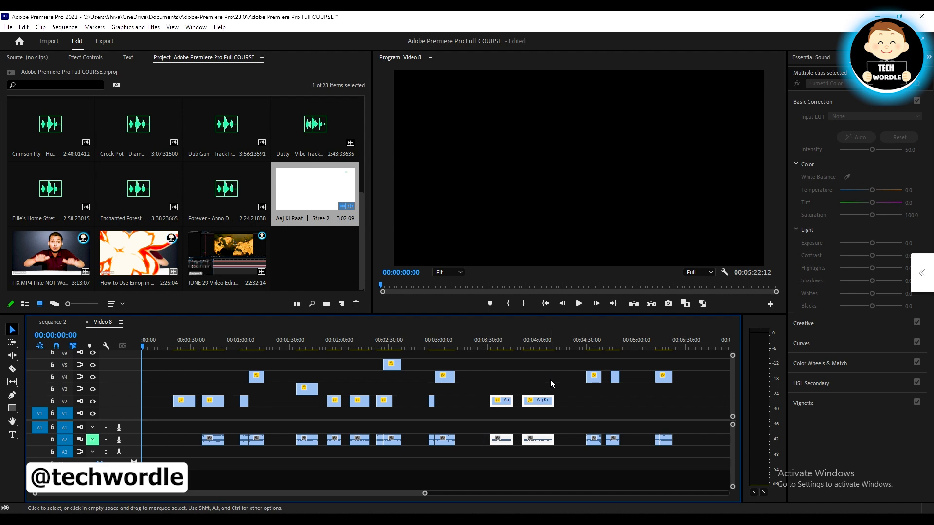
{"action": "left_click", "coordinate": [578, 401]}
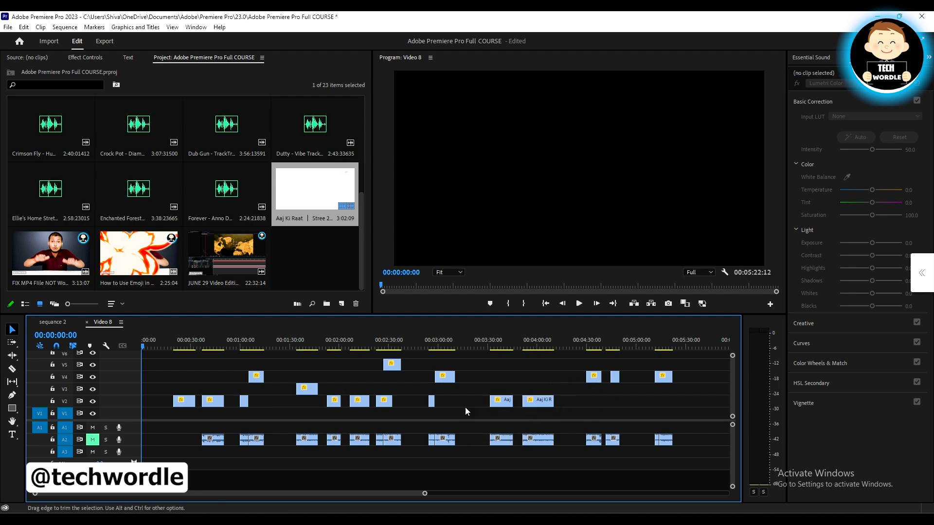
Marquee-select the video and audio clips after about 00:03:30 and duplicate them further along the timeline with the Selection tool
{"action": "scroll", "coordinate": [487, 408], "scroll_direction": "down", "scroll_amount": 2}
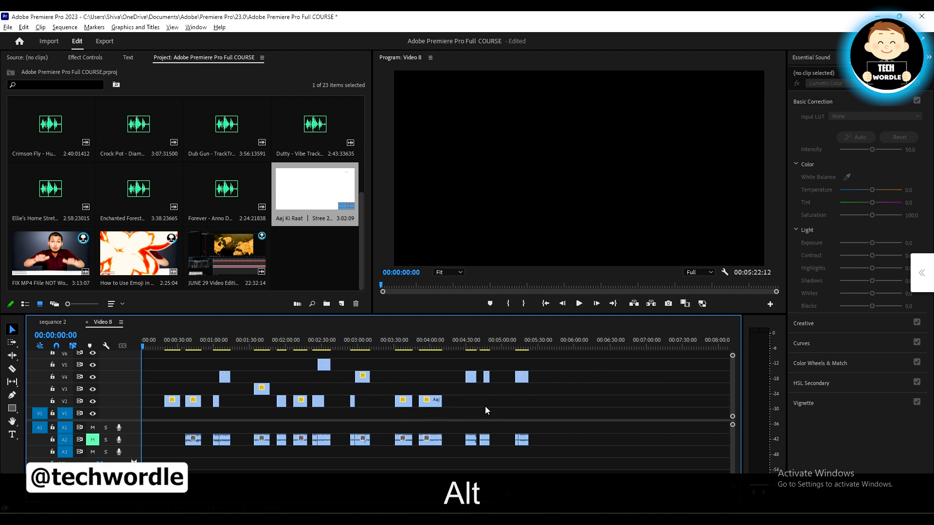
{"action": "left_click_drag", "start_coordinate": [450, 440], "coordinate": [484, 403]}
{"action": "left_click_drag", "start_coordinate": [546, 437], "coordinate": [401, 401]}
{"action": "left_click_drag", "start_coordinate": [402, 401], "coordinate": [497, 402]}
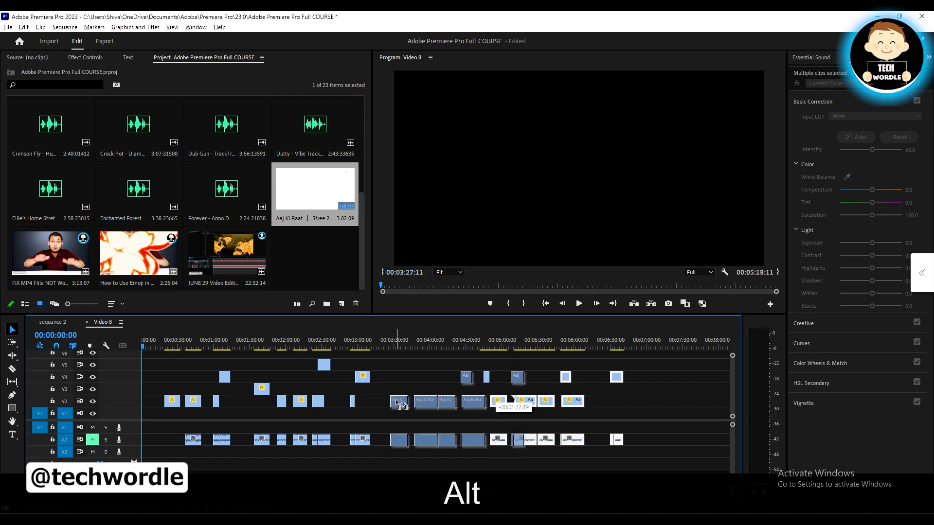
{"action": "scroll", "coordinate": [530, 410], "scroll_direction": "down", "scroll_amount": 2}
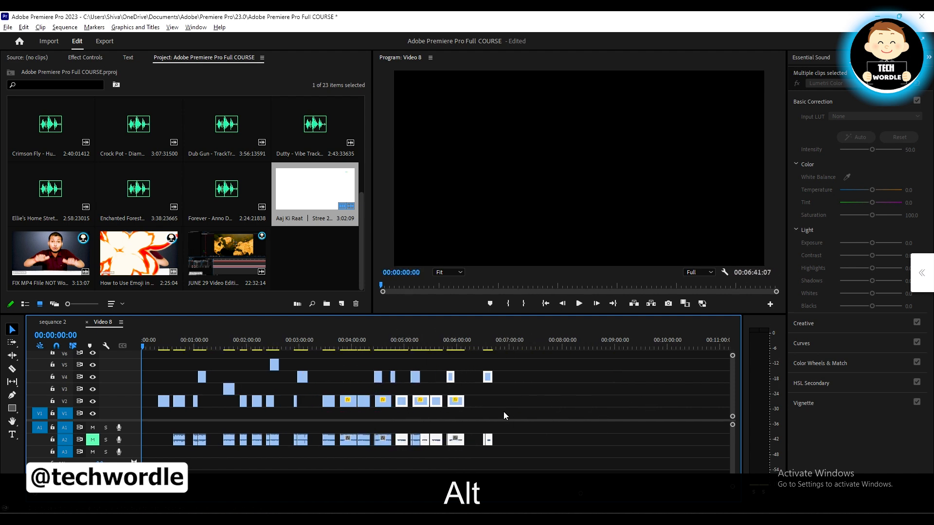
Repeat the marquee selection and duplication of the clips from about 00:03:30 onward, extending the sequence to about 20 minutes
{"action": "left_click_drag", "start_coordinate": [440, 407], "coordinate": [501, 396]}
{"action": "left_click_drag", "start_coordinate": [599, 437], "coordinate": [536, 399]}
{"action": "scroll", "coordinate": [505, 401], "scroll_direction": "down", "scroll_amount": 1}
{"action": "scroll", "coordinate": [506, 404], "scroll_direction": "down", "scroll_amount": 1}
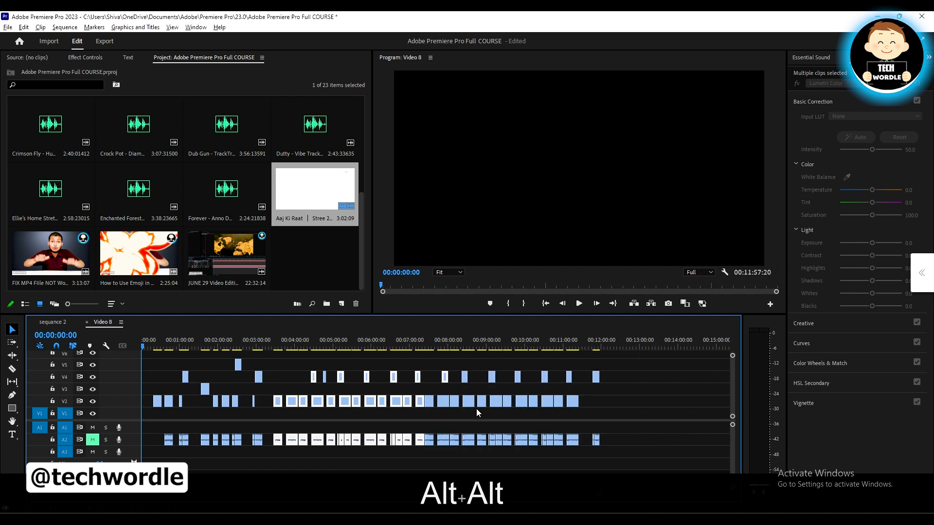
{"action": "left_click_drag", "start_coordinate": [621, 441], "coordinate": [275, 354]}
{"action": "left_click_drag", "start_coordinate": [280, 407], "coordinate": [577, 403]}
{"action": "scroll", "coordinate": [234, 410], "scroll_direction": "down", "scroll_amount": 2}
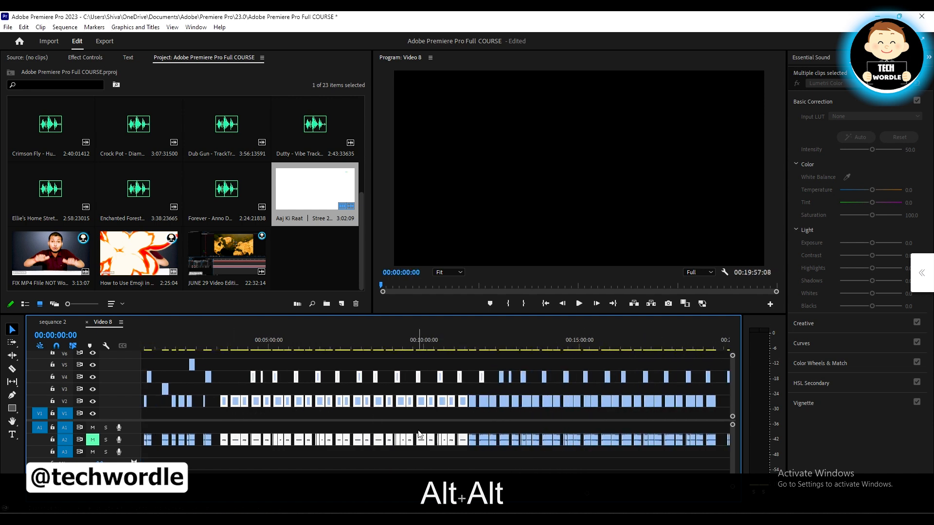
Marquee-select all video and audio clips from about 00:03:30 to the end of the lengthened sequence
{"action": "left_click_drag", "start_coordinate": [217, 369], "coordinate": [740, 446]}
{"action": "scroll", "coordinate": [612, 432], "scroll_direction": "down", "scroll_amount": 3}
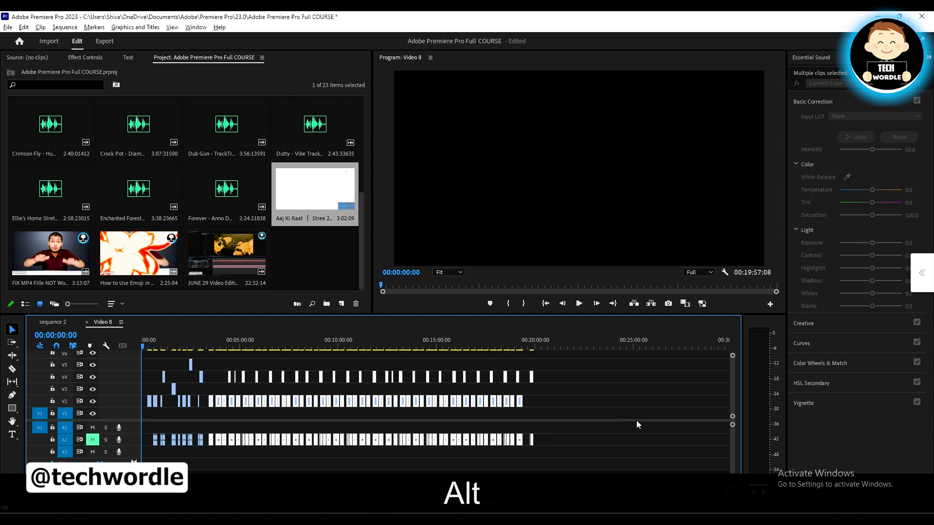
{"action": "scroll", "coordinate": [182, 415], "scroll_direction": "up", "scroll_amount": 4}
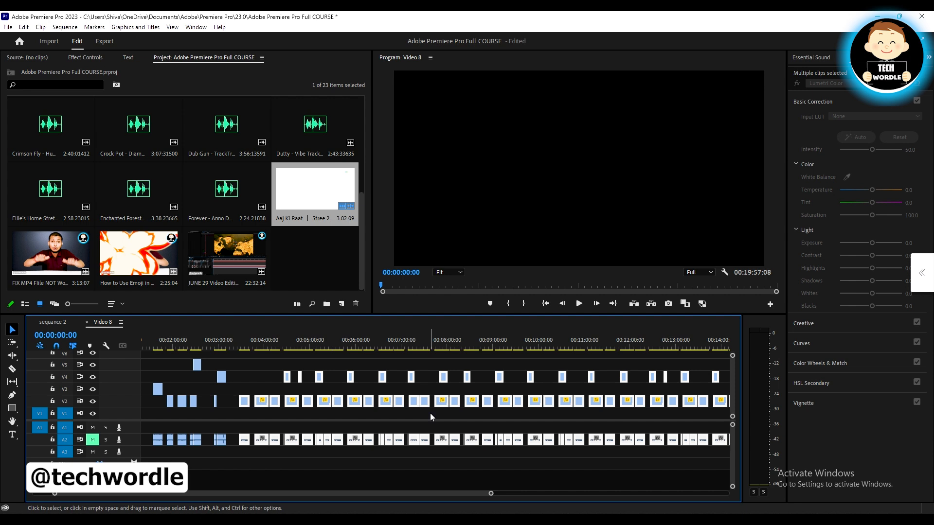
{"action": "scroll", "coordinate": [431, 414], "scroll_direction": "down", "scroll_amount": 2}
{"action": "scroll", "coordinate": [281, 419], "scroll_direction": "up", "scroll_amount": 2}
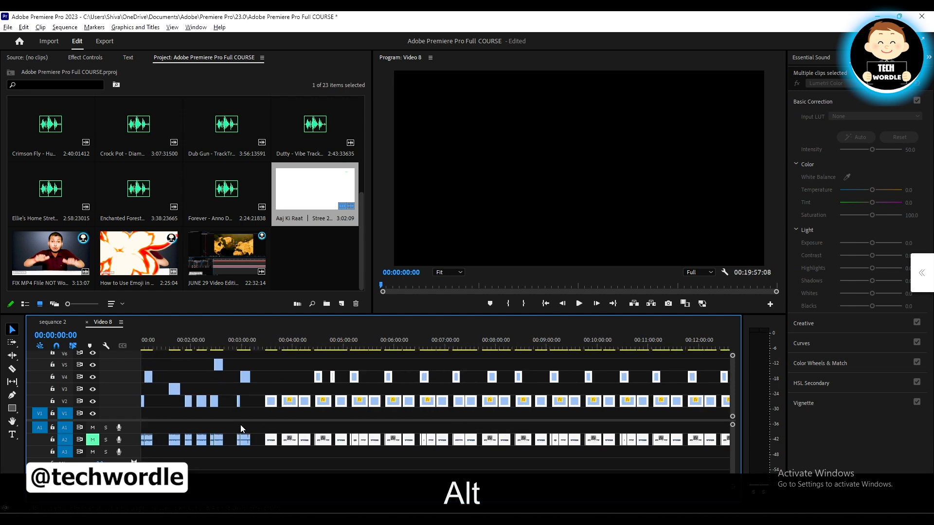
Select the clips on all tracks from about 00:03:00 onward with the Track Select Forward Tool and check the upper video tracks
{"action": "left_click", "coordinate": [10, 344]}
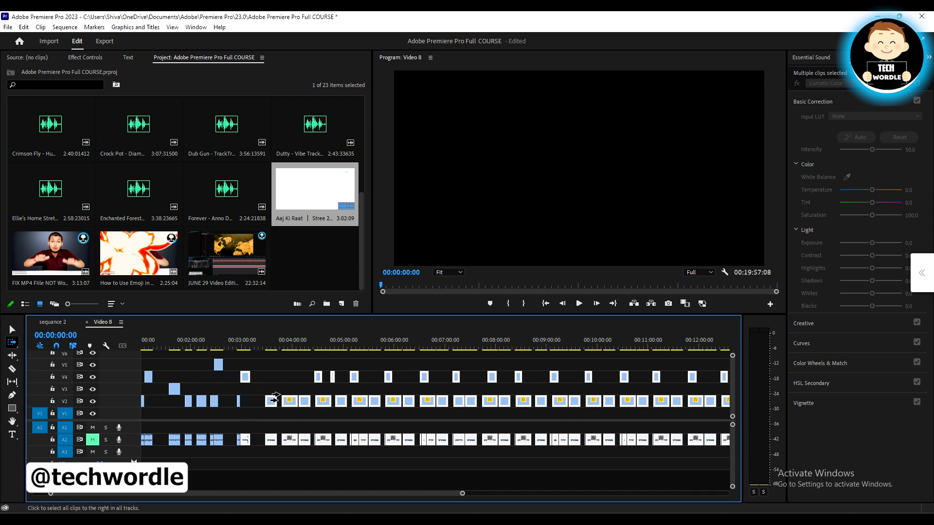
{"action": "scroll", "coordinate": [282, 398], "scroll_direction": "left", "scroll_amount": 3}
{"action": "scroll", "coordinate": [319, 372], "scroll_direction": "up", "scroll_amount": 4}
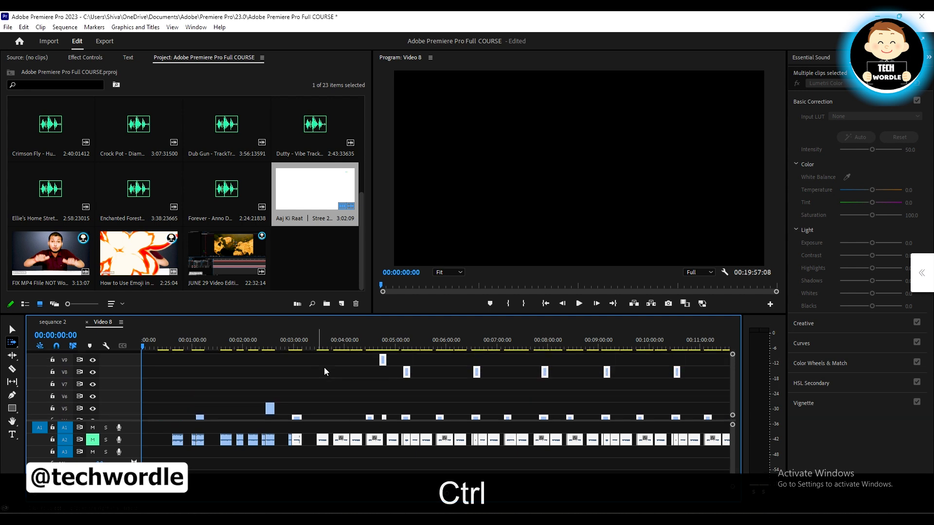
{"action": "scroll", "coordinate": [319, 370], "scroll_direction": "down", "scroll_amount": 4}
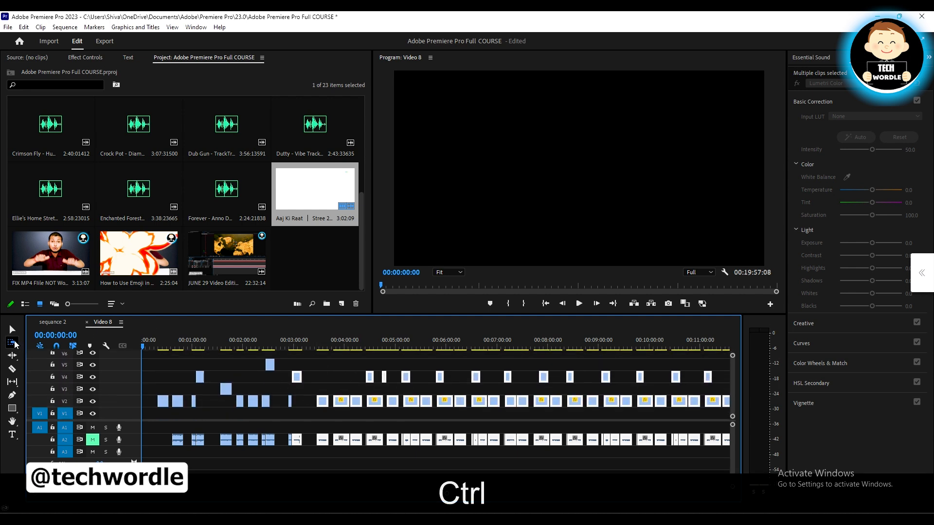
Show the Track Select tool variants and choose the Track Select Forward Tool
{"action": "left_click", "coordinate": [12, 343]}
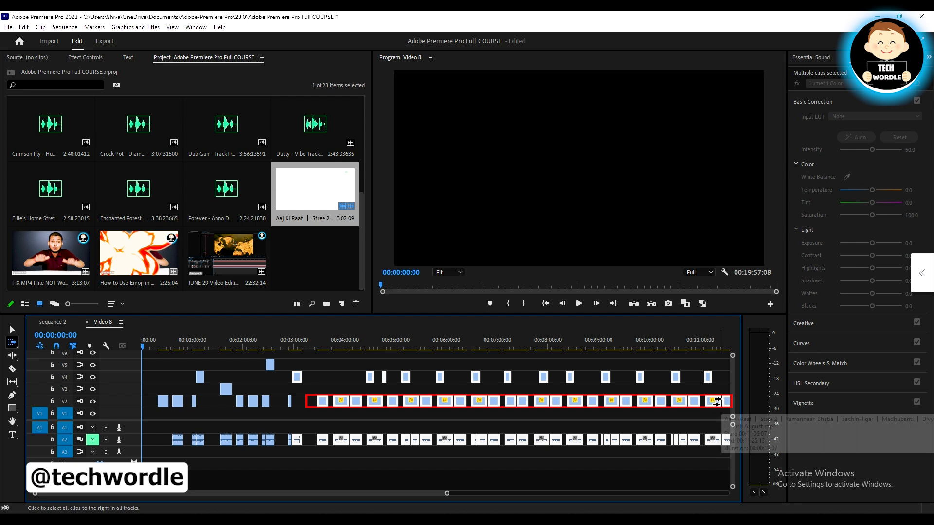
{"action": "left_click", "coordinate": [12, 343]}
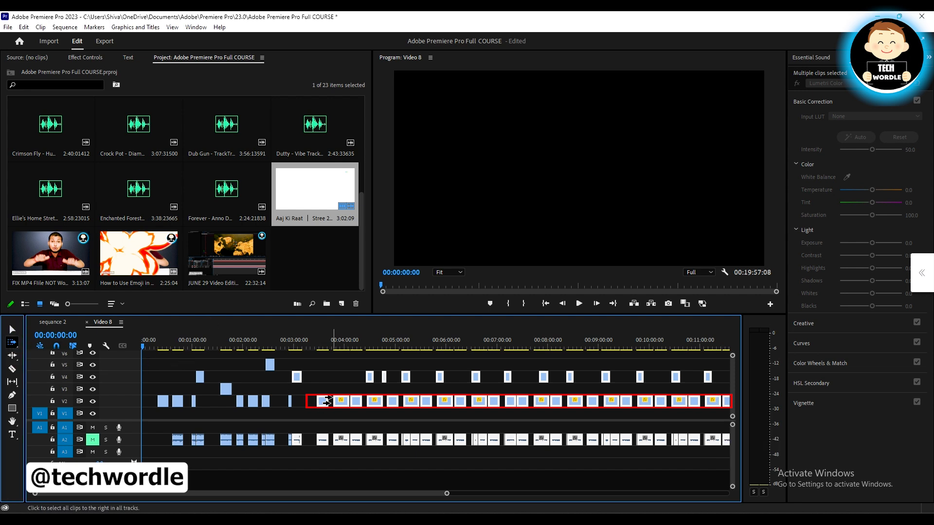
{"action": "left_click", "coordinate": [12, 344]}
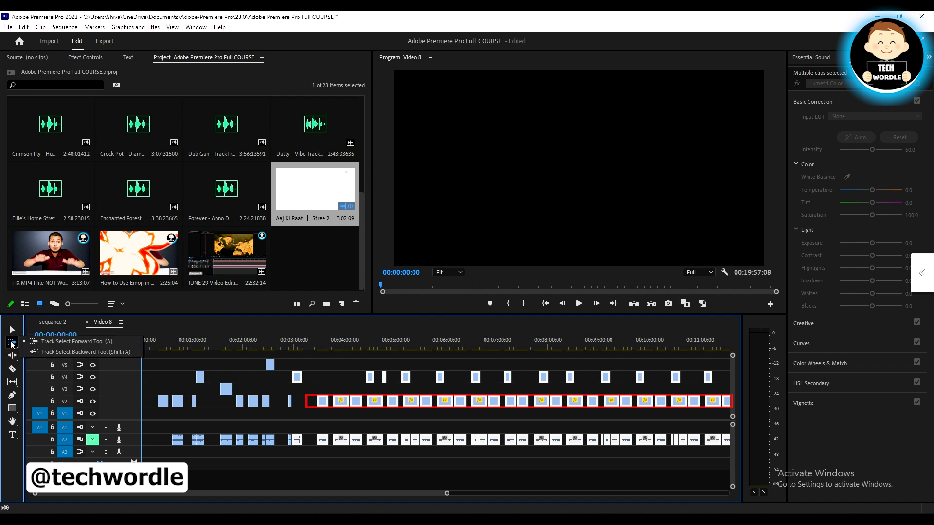
{"action": "left_click", "coordinate": [73, 342]}
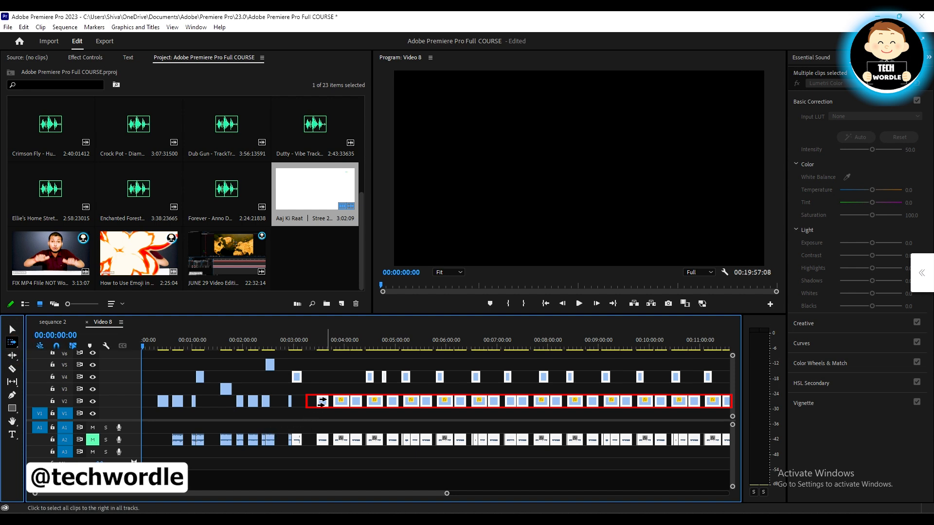
{"action": "key", "text": "shift"}
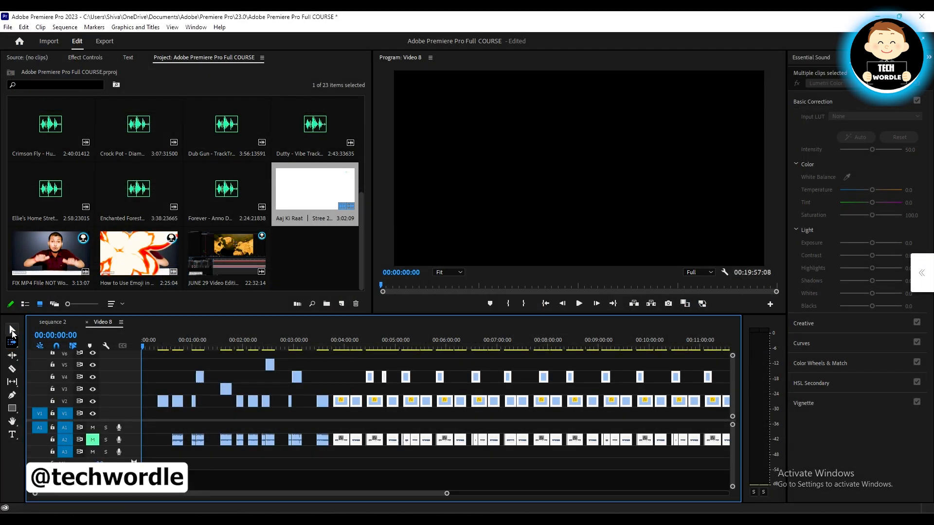
With the Selection tool, clear the clip selection and select the V4 gap after about 00:03:10, then the V2 gap before 00:03:30
{"action": "left_click", "coordinate": [13, 332]}
{"action": "left_click", "coordinate": [13, 342]}
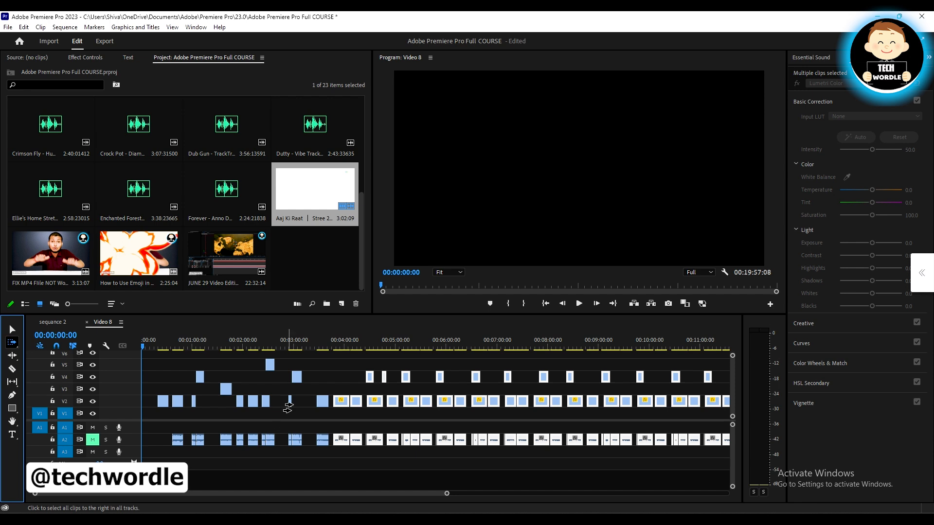
{"action": "left_click", "coordinate": [12, 332]}
{"action": "left_click", "coordinate": [320, 374]}
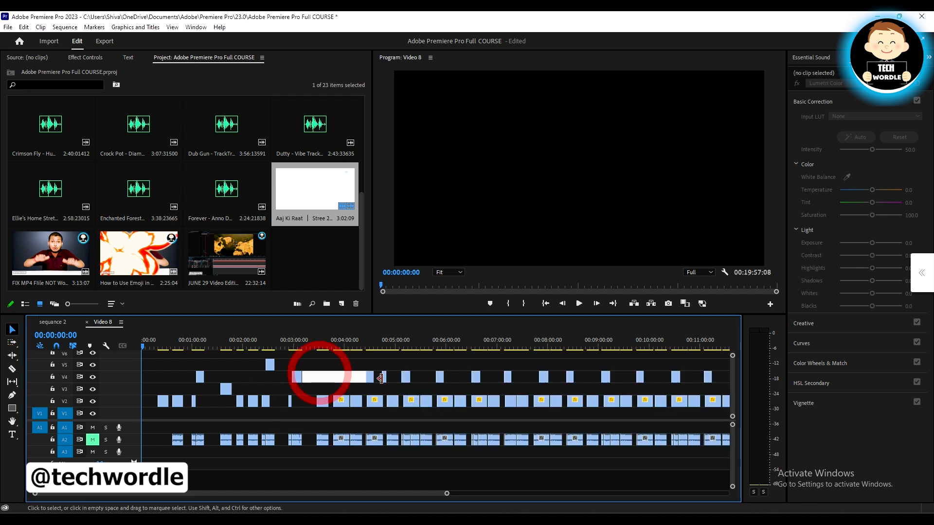
{"action": "left_click", "coordinate": [301, 401]}
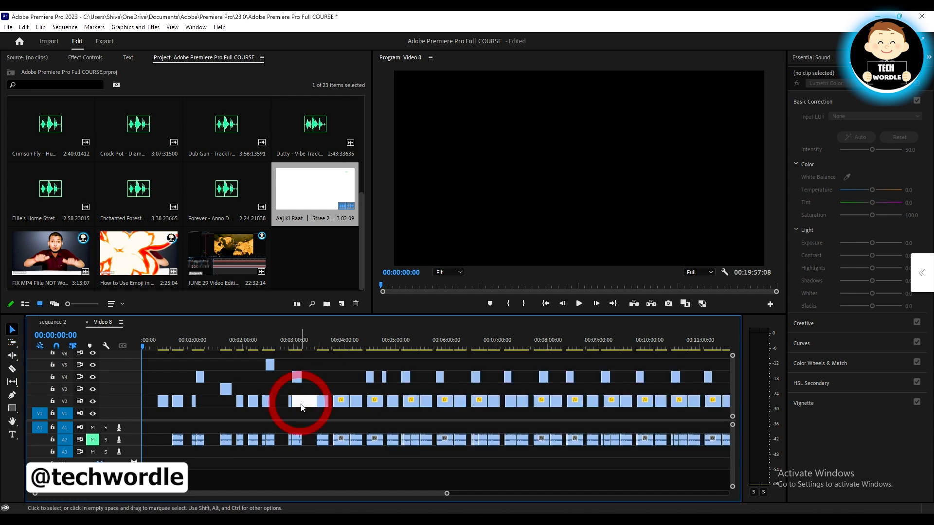
Select only the V2 clips from about 00:03:30 onward with the Track Select Forward Tool in single-track mode and inspect the selection
{"action": "left_click", "coordinate": [13, 342]}
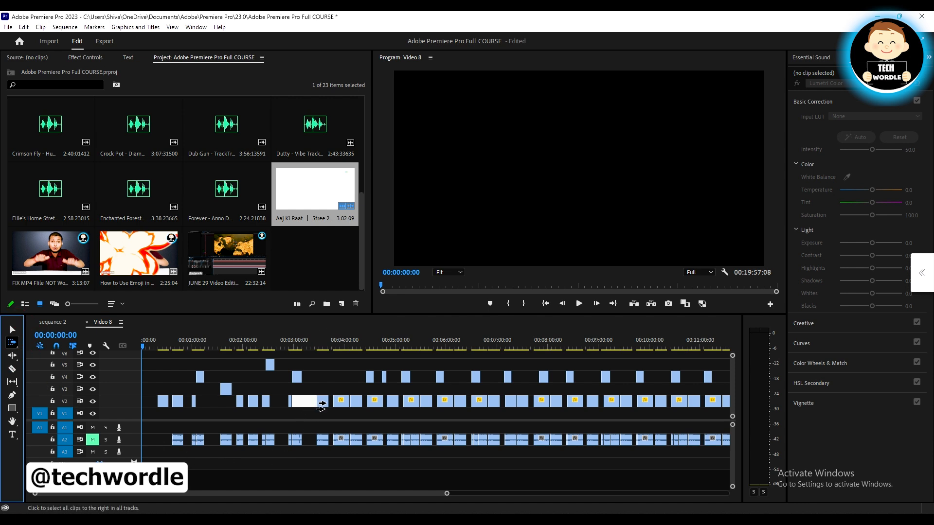
{"action": "key", "text": "shift"}
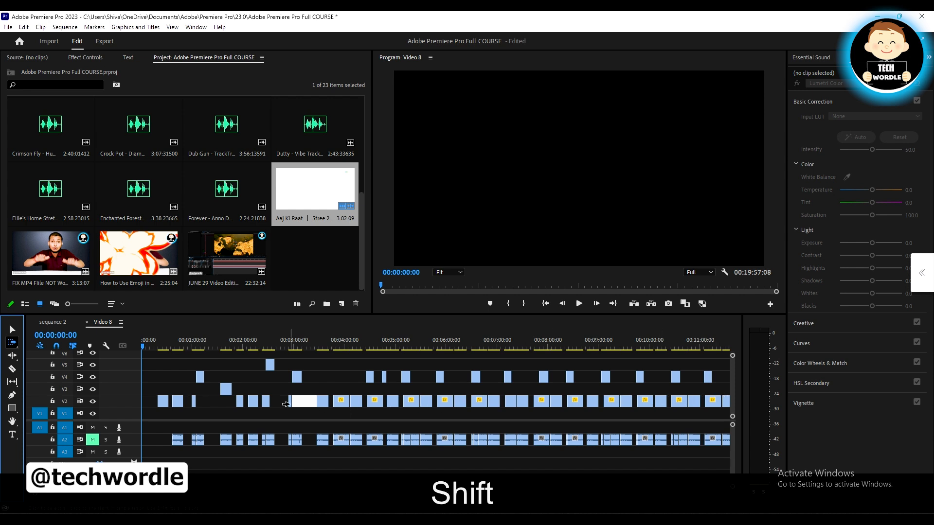
{"action": "left_click", "coordinate": [320, 401], "text": "shift"}
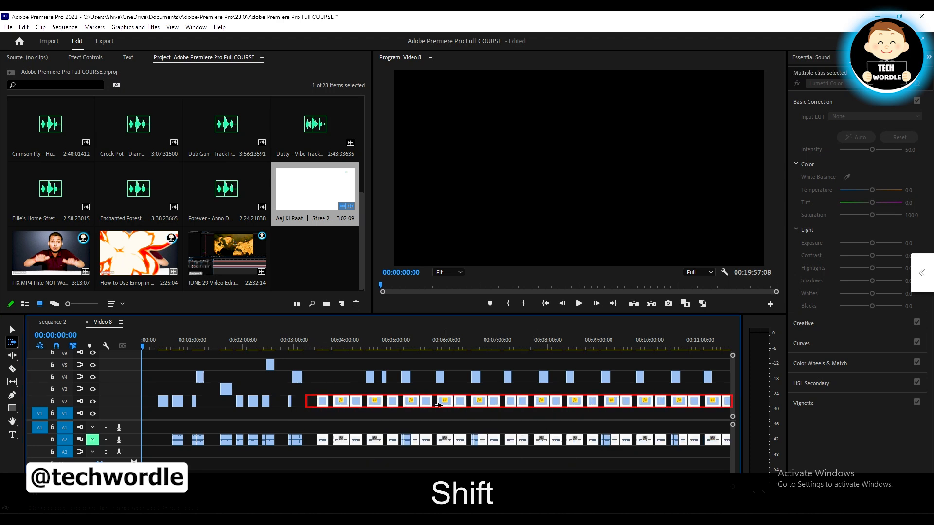
{"action": "scroll", "coordinate": [437, 405], "scroll_direction": "down", "scroll_amount": 3}
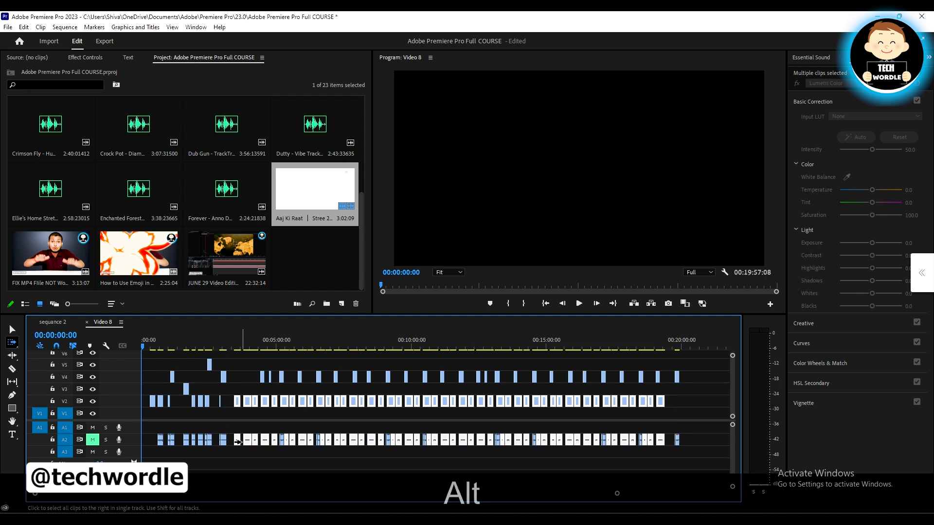
{"action": "scroll", "coordinate": [236, 443], "scroll_direction": "up", "scroll_amount": 3, "text": "alt"}
{"action": "scroll", "coordinate": [241, 442], "scroll_direction": "up", "scroll_amount": 1, "text": "alt"}
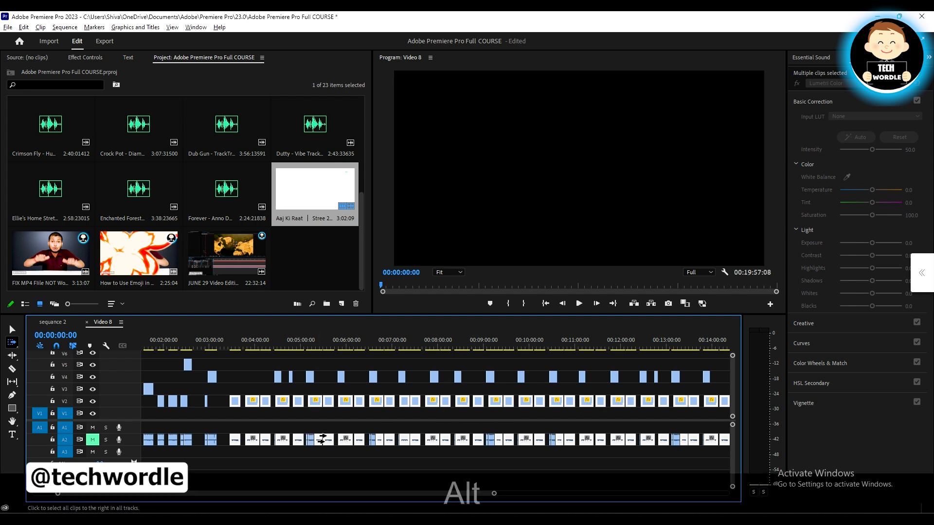
{"action": "scroll", "coordinate": [311, 437], "scroll_direction": "down", "scroll_amount": 3}
{"action": "scroll", "coordinate": [217, 431], "scroll_direction": "up", "scroll_amount": 3}
{"action": "scroll", "coordinate": [249, 413], "scroll_direction": "up", "scroll_amount": 4}
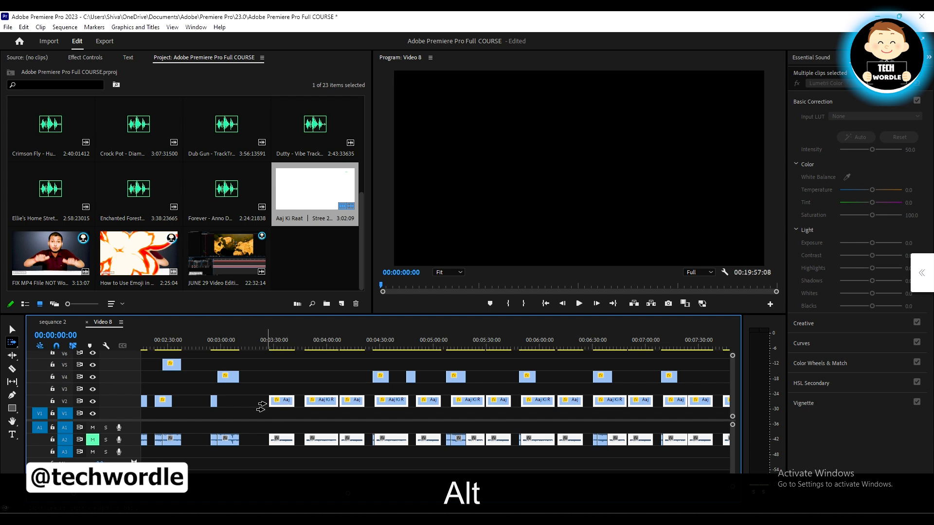
Reselect the V2 clips from about 00:03:30 in single-track mode, then select only the V4 clips after about 00:04:00
{"action": "key", "text": "shift"}
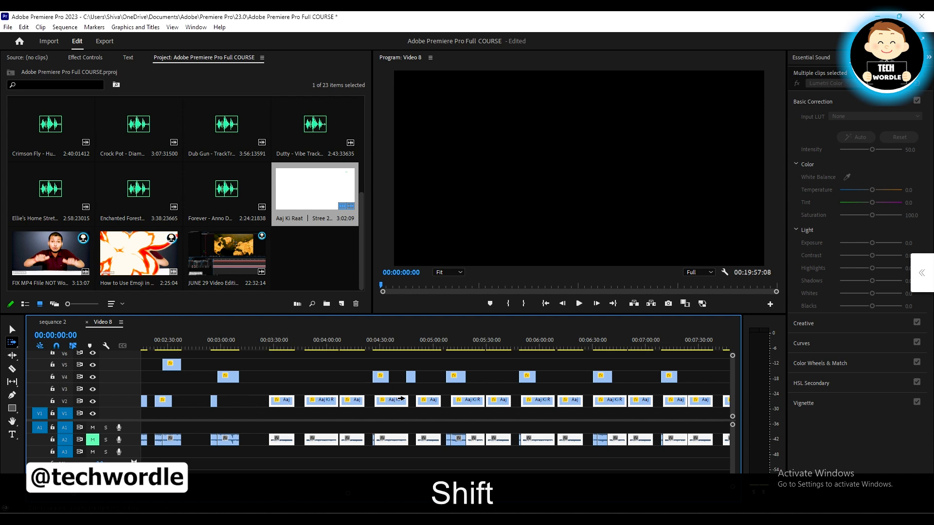
{"action": "key", "text": "shift"}
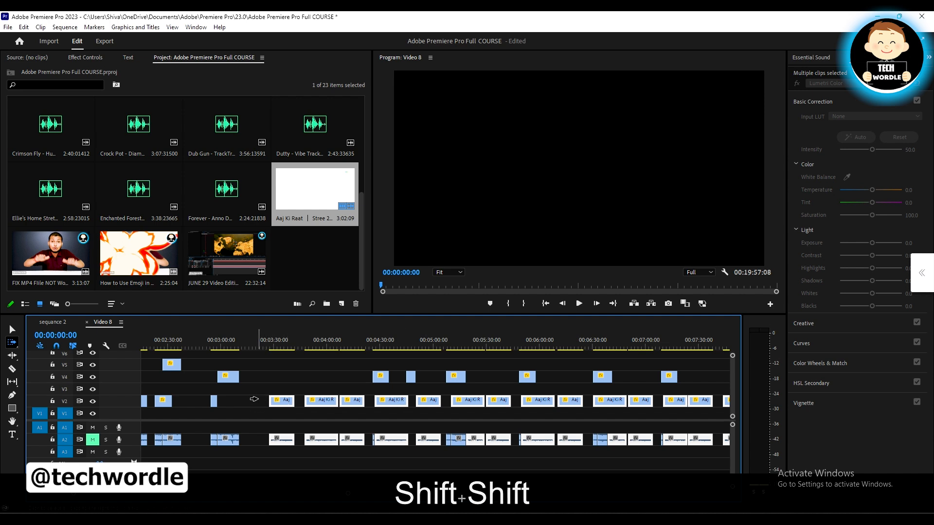
{"action": "left_click", "coordinate": [14, 345]}
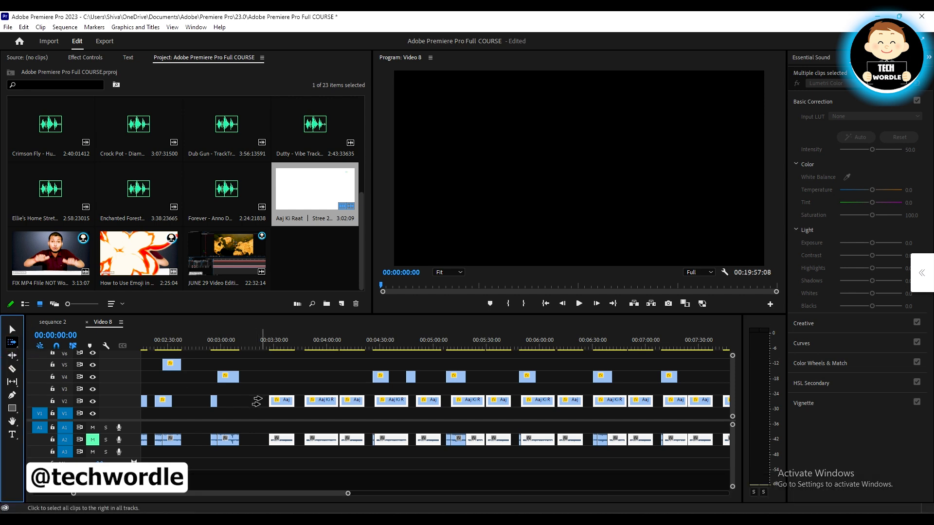
{"action": "key", "text": "shift"}
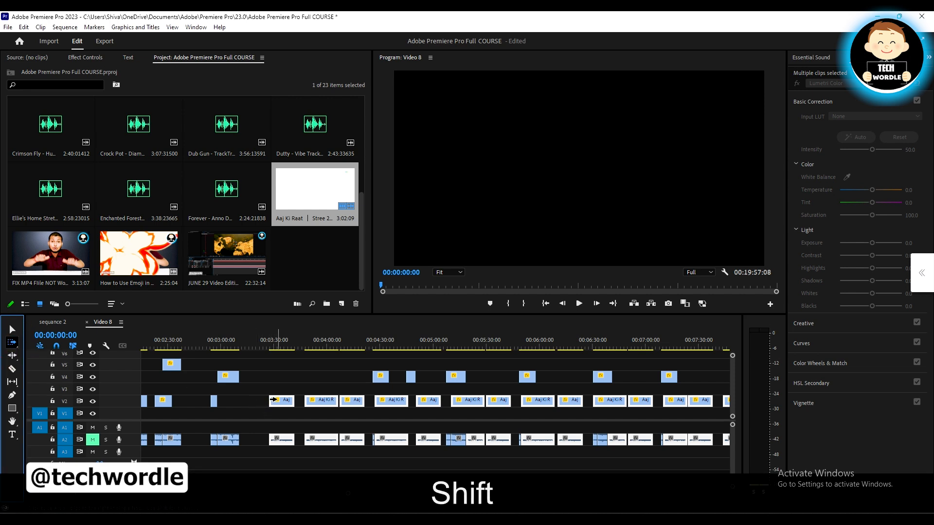
{"action": "left_click", "coordinate": [280, 402], "text": "shift"}
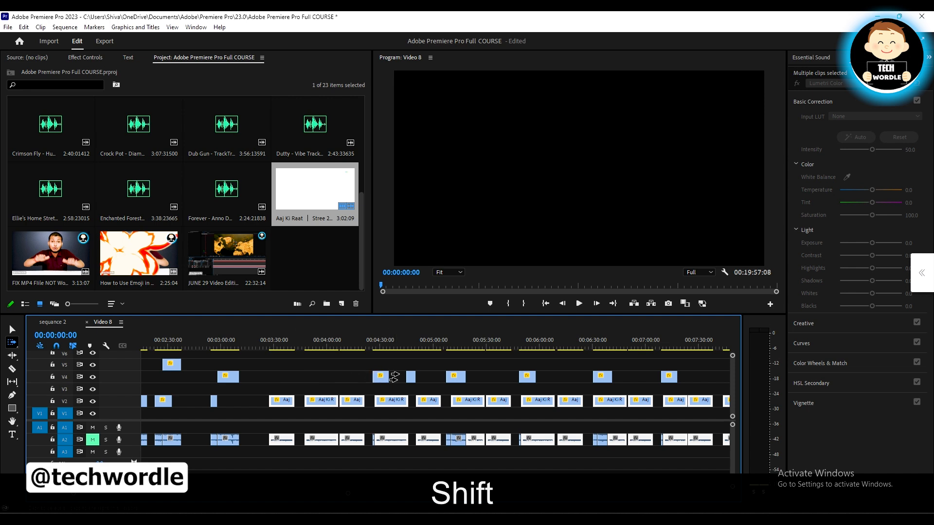
{"action": "left_click", "coordinate": [328, 375], "text": "shift"}
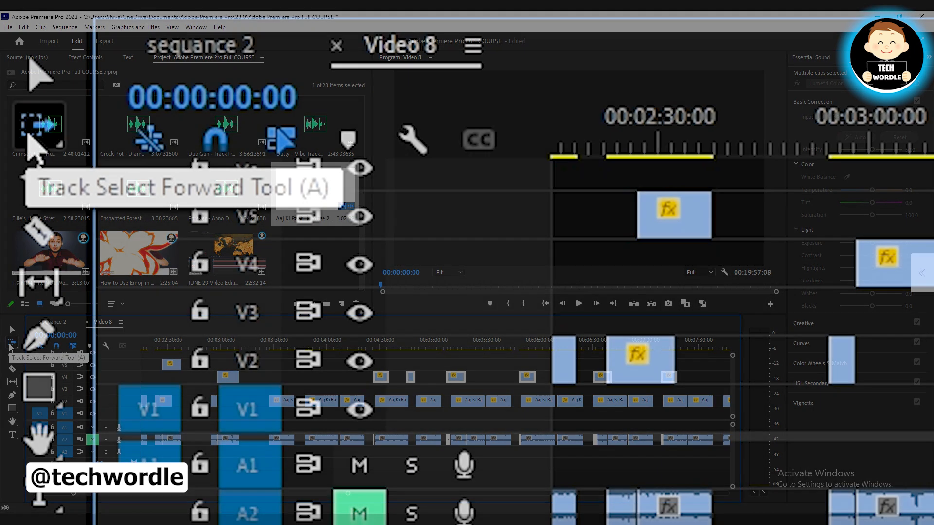
Select every clip on all tracks with the Track Select Backward Tool, starting after the last clip at about 00:20:00
{"action": "left_click", "coordinate": [11, 344]}
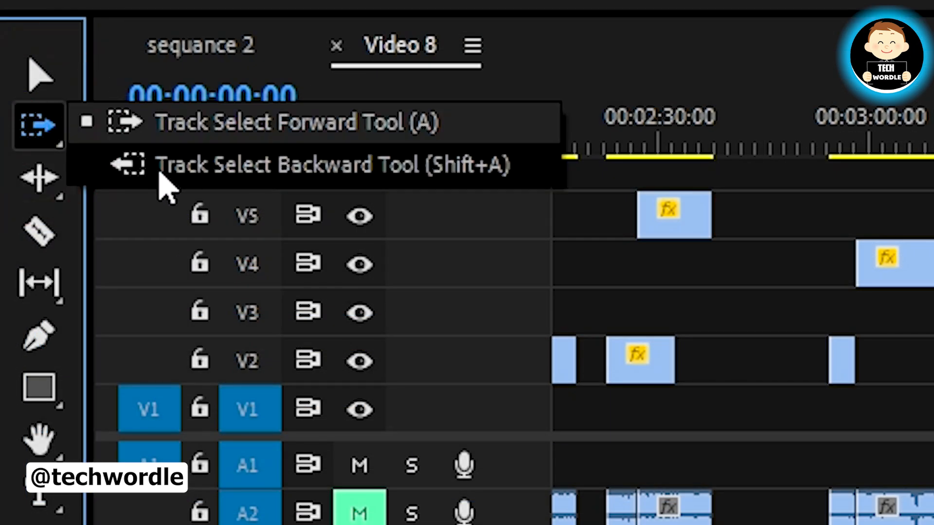
{"action": "left_click", "coordinate": [417, 166]}
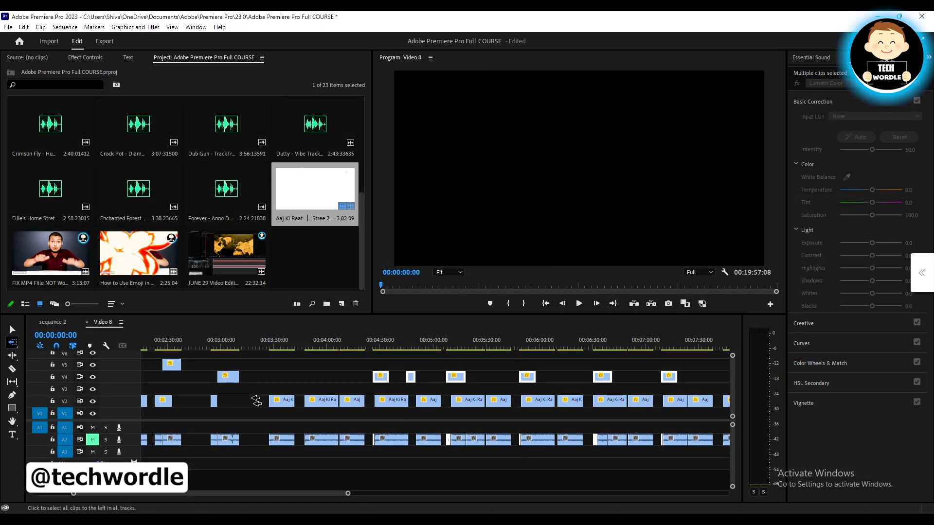
{"action": "scroll", "coordinate": [403, 400], "scroll_direction": "down", "scroll_amount": 5}
{"action": "scroll", "coordinate": [427, 404], "scroll_direction": "up", "scroll_amount": 2}
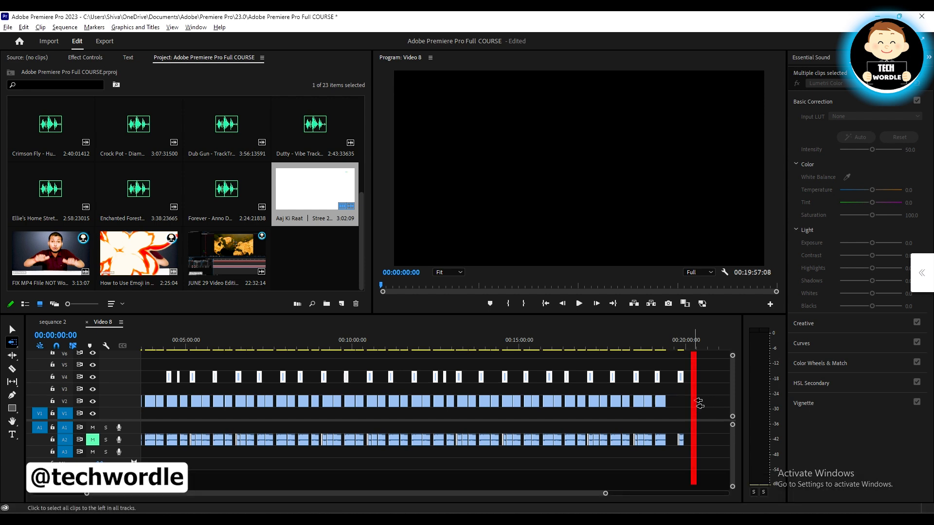
{"action": "left_click", "coordinate": [699, 402]}
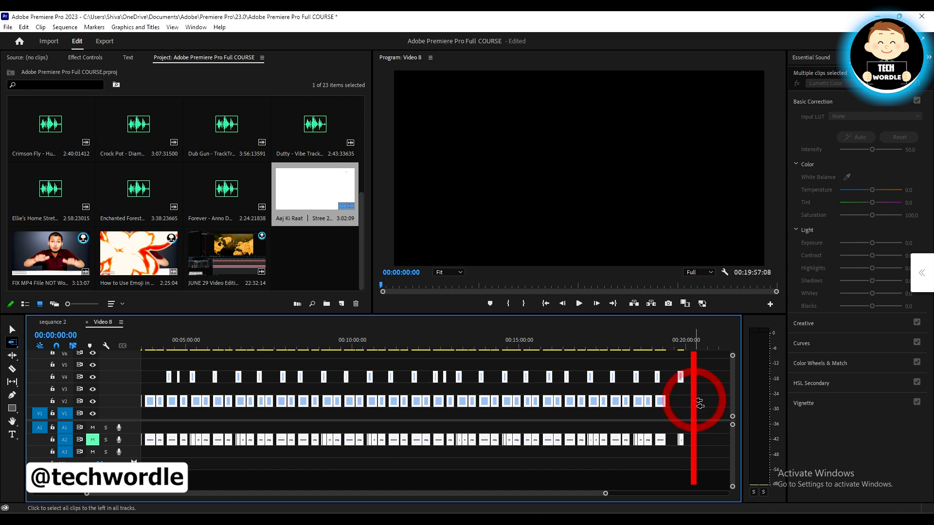
Inspect the all-track selection and reselect every clip with the Track Select Backward Tool, starting after the last clip at about 00:21:20
{"action": "scroll", "coordinate": [473, 400], "scroll_direction": "up", "scroll_amount": 4}
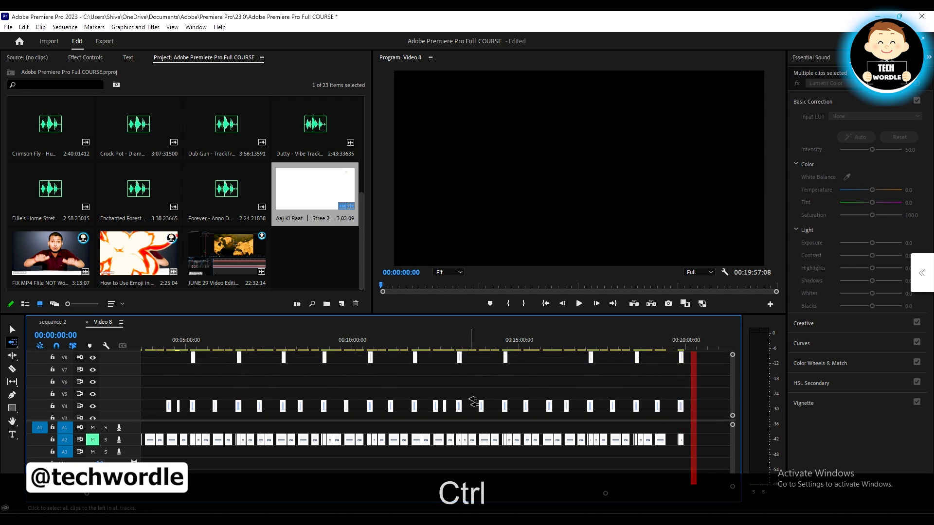
{"action": "scroll", "coordinate": [249, 396], "scroll_direction": "down", "scroll_amount": 4}
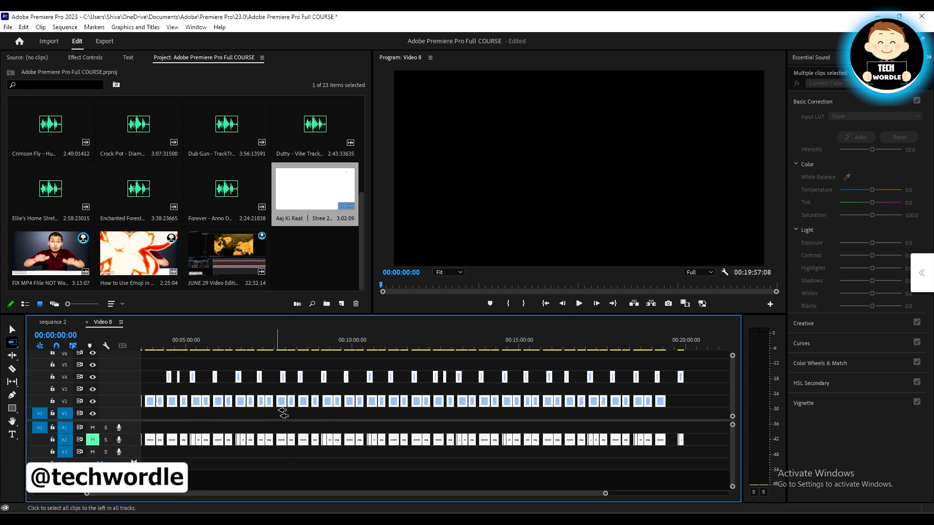
{"action": "left_click_drag", "start_coordinate": [605, 494], "coordinate": [728, 492]}
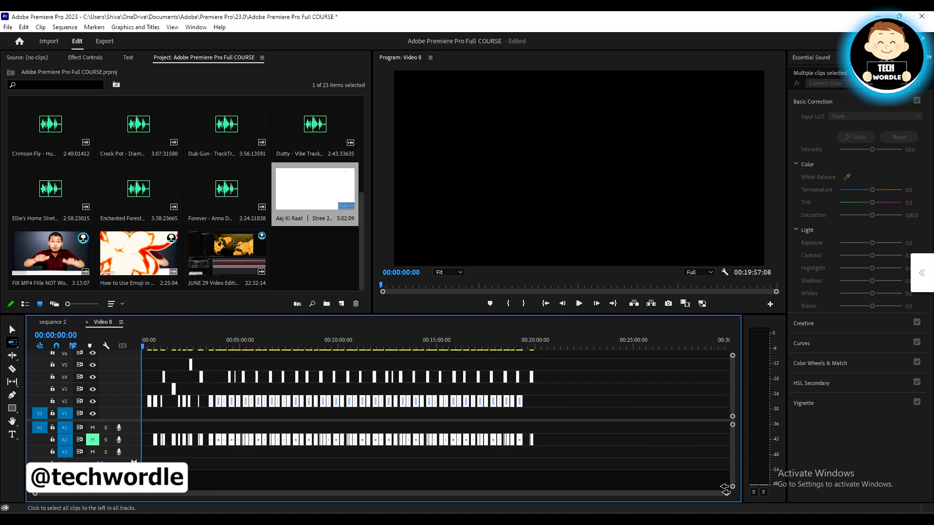
{"action": "scroll", "coordinate": [309, 404], "scroll_direction": "up", "scroll_amount": 3}
{"action": "scroll", "coordinate": [309, 404], "scroll_direction": "down", "scroll_amount": 3}
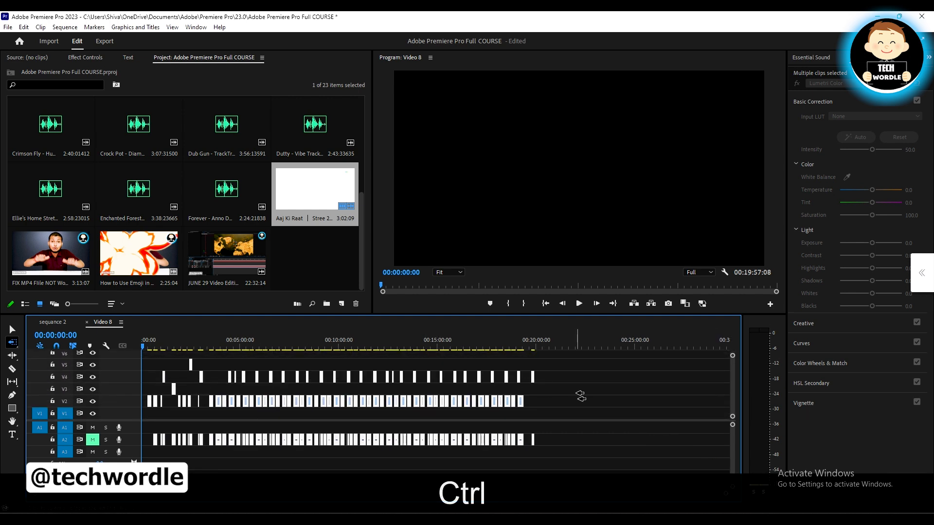
{"action": "left_click", "coordinate": [563, 396]}
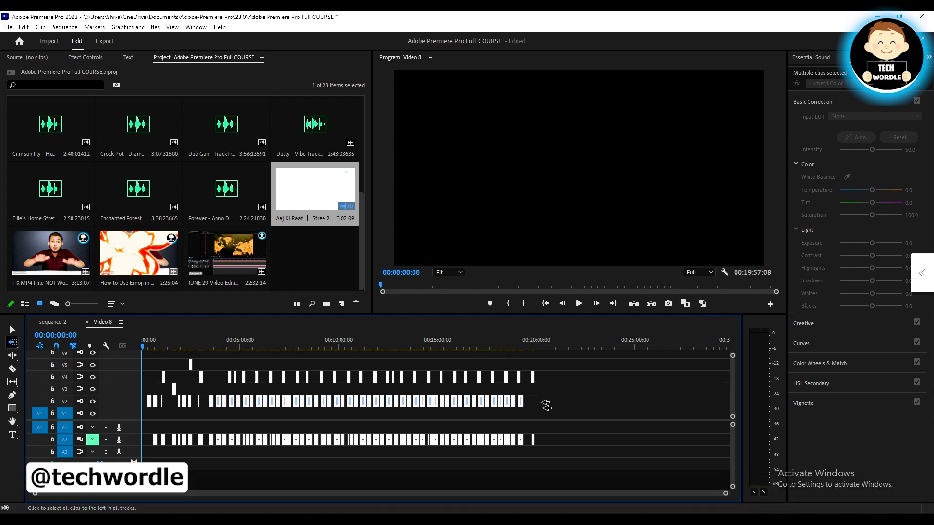
Select the clips on all tracks before about 00:11:30 with the Track Select Backward Tool and inspect the selection
{"action": "left_click", "coordinate": [369, 381]}
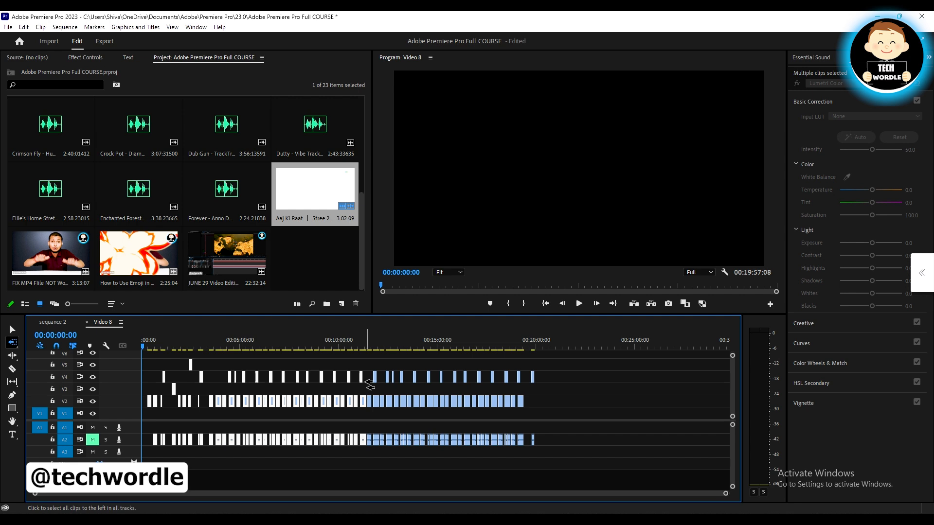
{"action": "key", "text": "ctrl"}
{"action": "left_click", "coordinate": [371, 385], "text": "ctrl"}
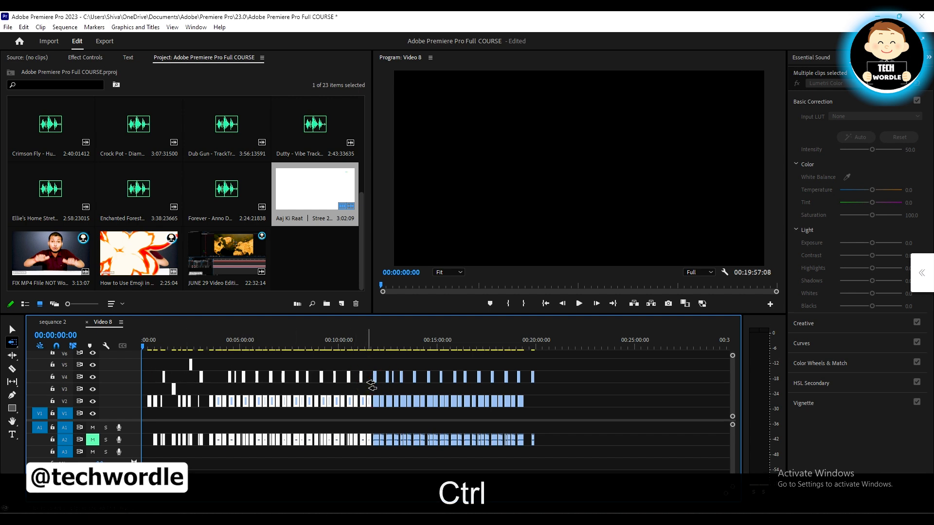
{"action": "scroll", "coordinate": [372, 385], "scroll_direction": "up", "scroll_amount": 3}
{"action": "scroll", "coordinate": [372, 385], "scroll_direction": "down", "scroll_amount": 2}
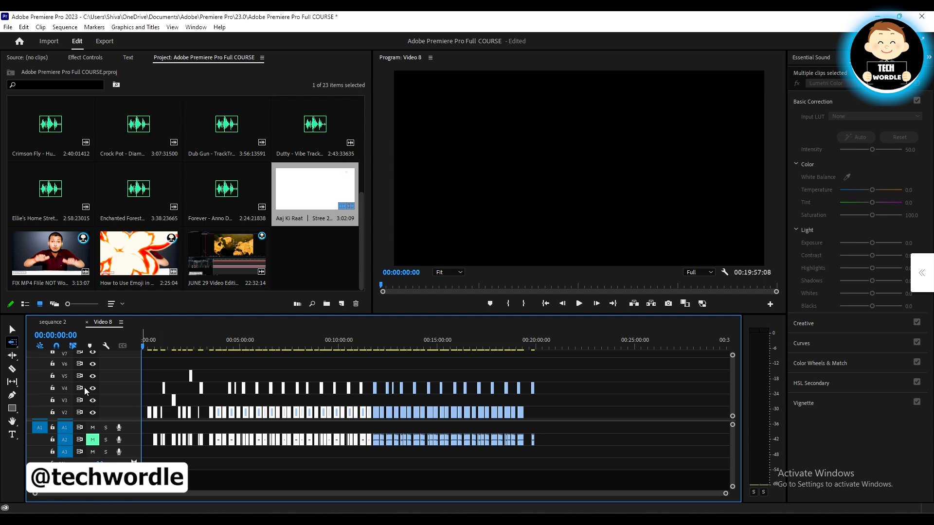
Switch to the Track Select Forward Tool and select the clips on all tracks from about 00:14:15 onward
{"action": "left_click", "coordinate": [13, 344]}
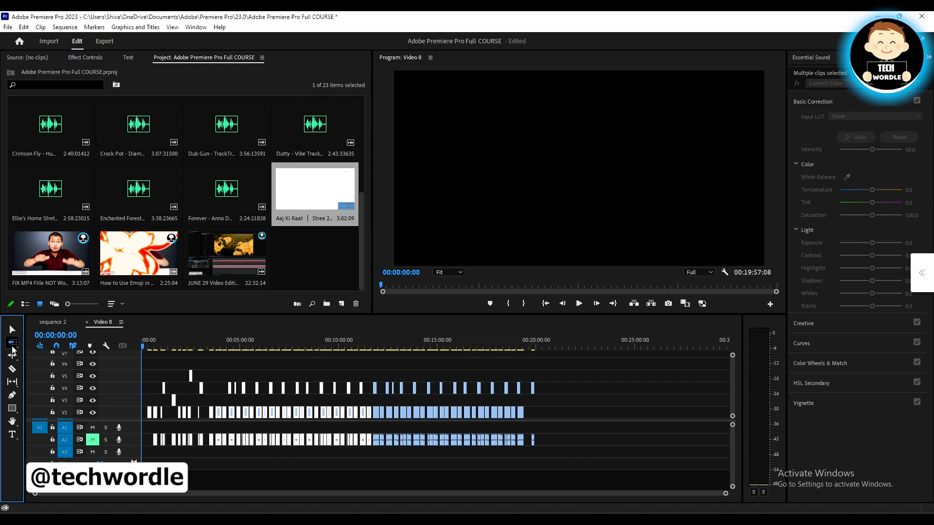
{"action": "left_click", "coordinate": [43, 341]}
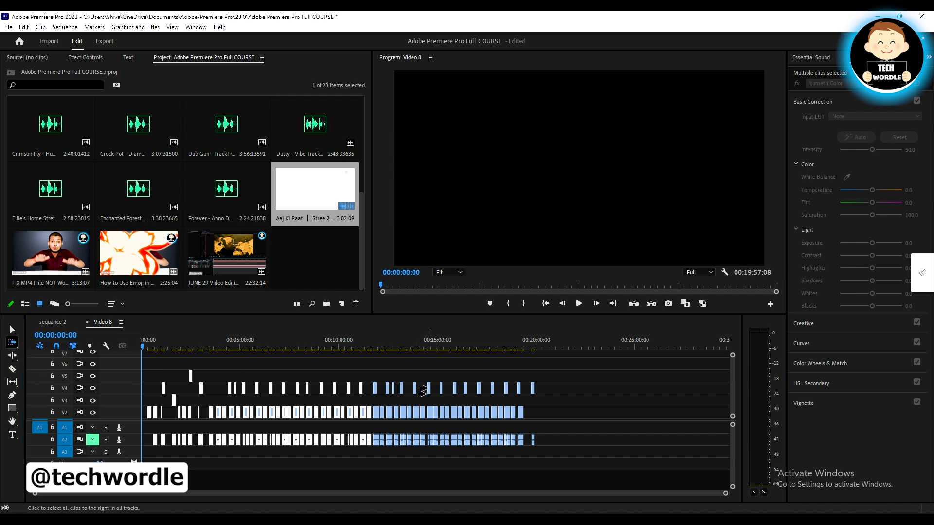
{"action": "left_click", "coordinate": [421, 389]}
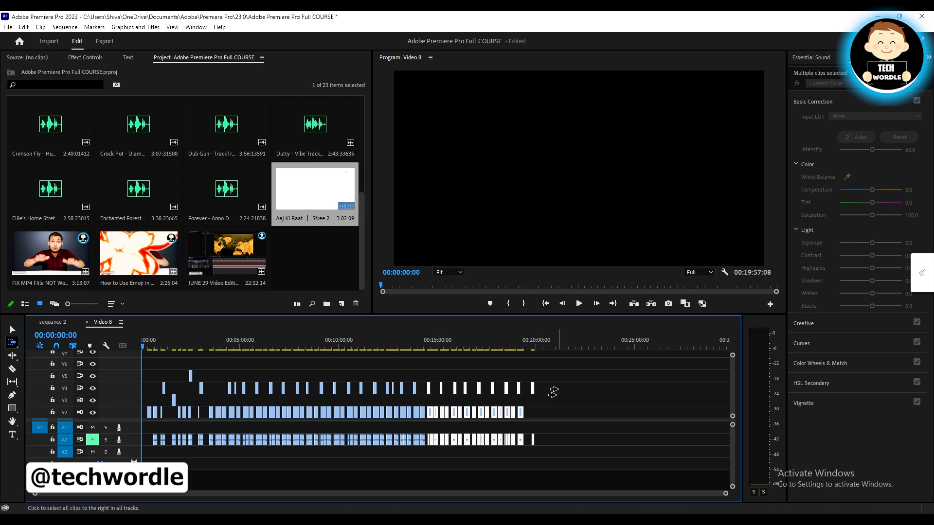
Switch to the Track Select Backward Tool and select only the V2 clips before about 00:20:00 in single-track mode
{"action": "left_click", "coordinate": [13, 343]}
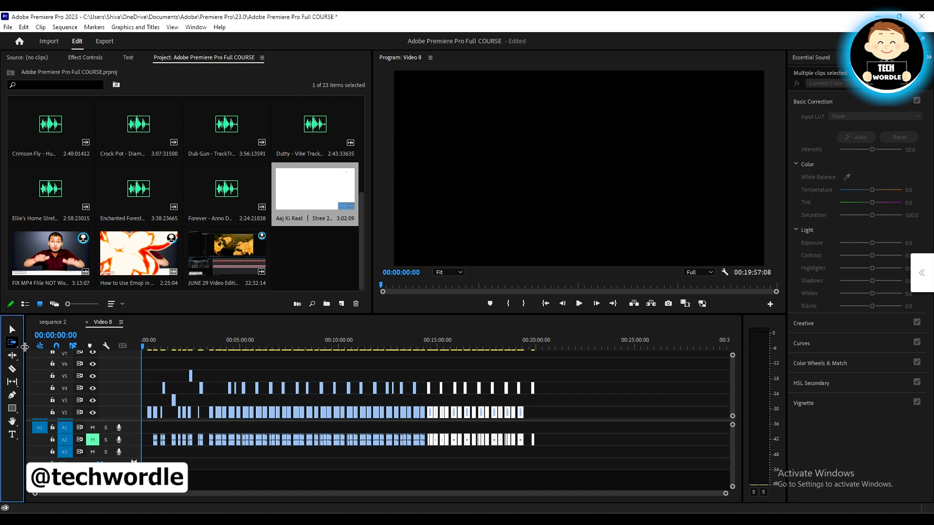
{"action": "key", "text": "shift"}
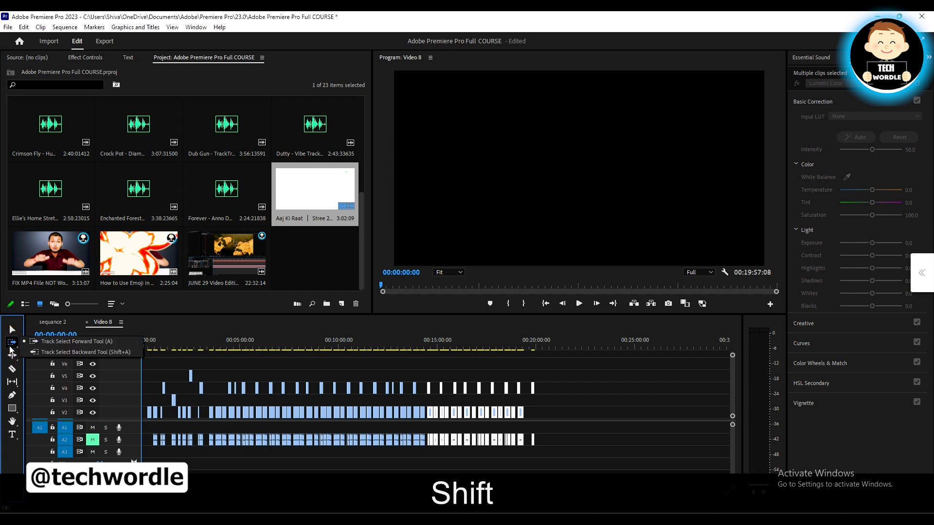
{"action": "left_click", "coordinate": [33, 346]}
{"action": "left_click", "coordinate": [13, 344]}
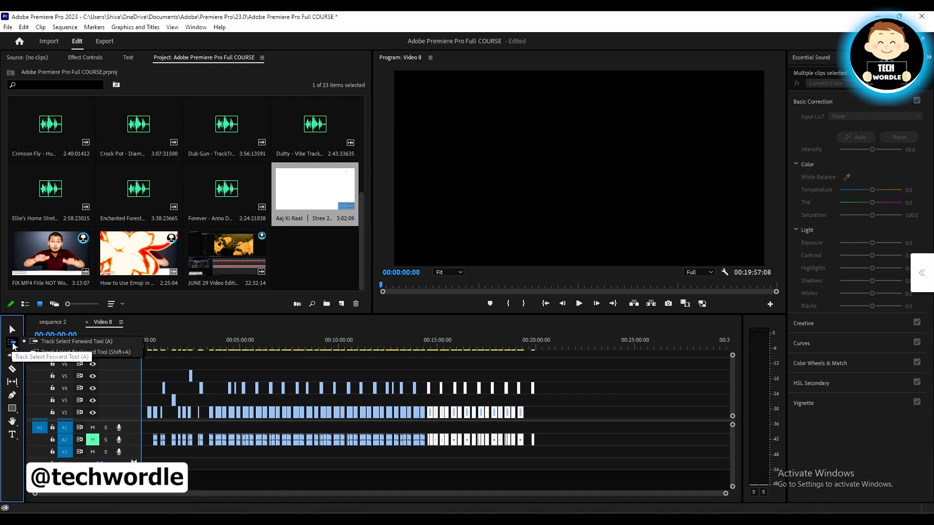
{"action": "left_click", "coordinate": [54, 353]}
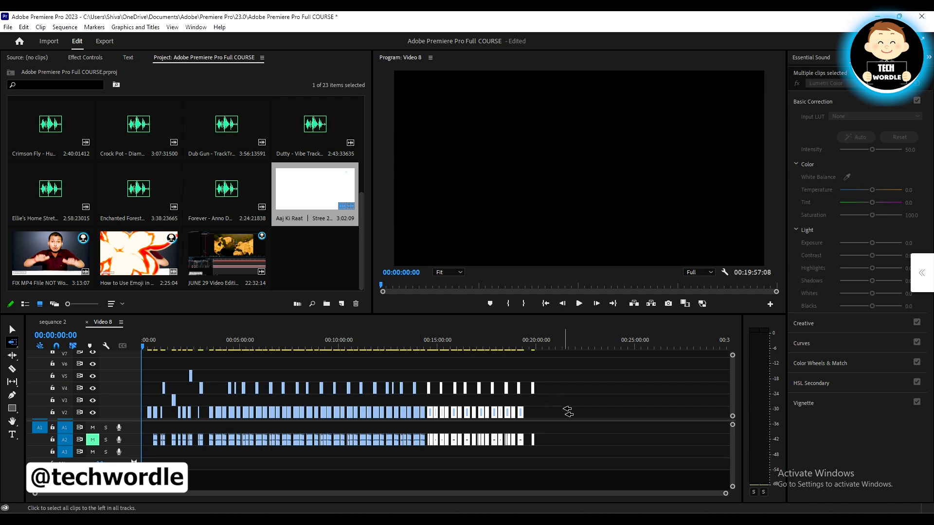
{"action": "key", "text": "shift"}
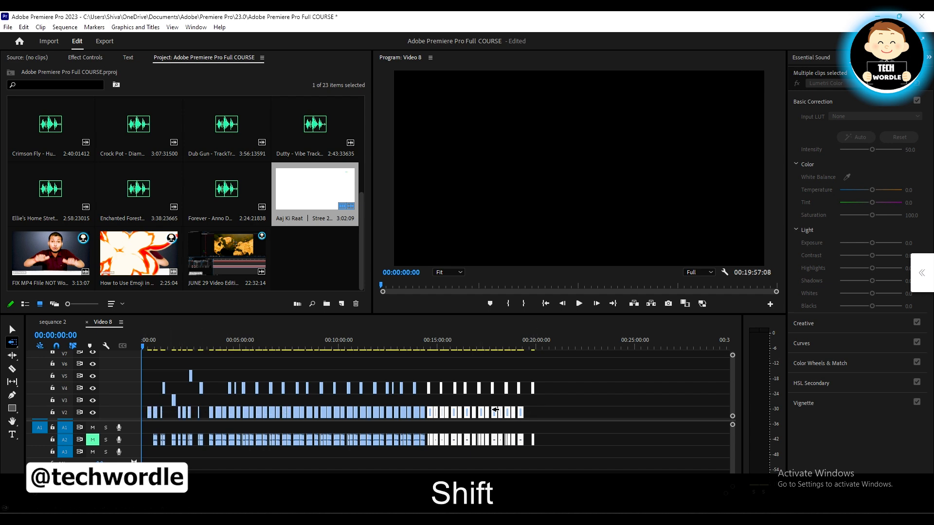
{"action": "left_click", "coordinate": [535, 415], "text": "shift"}
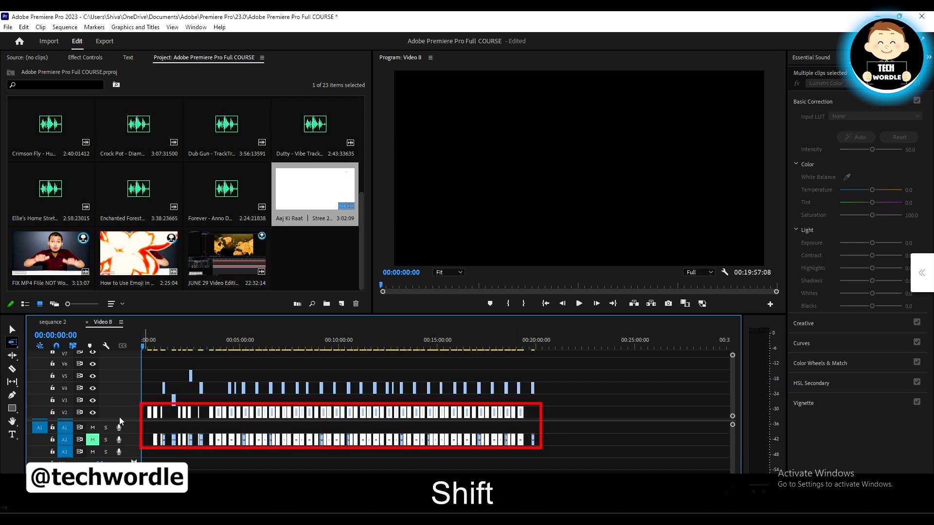
In single-track mode, select the V4, V5 and V2 clips in turn, working backward from about 00:20:00
{"action": "left_click", "coordinate": [539, 390], "text": "shift"}
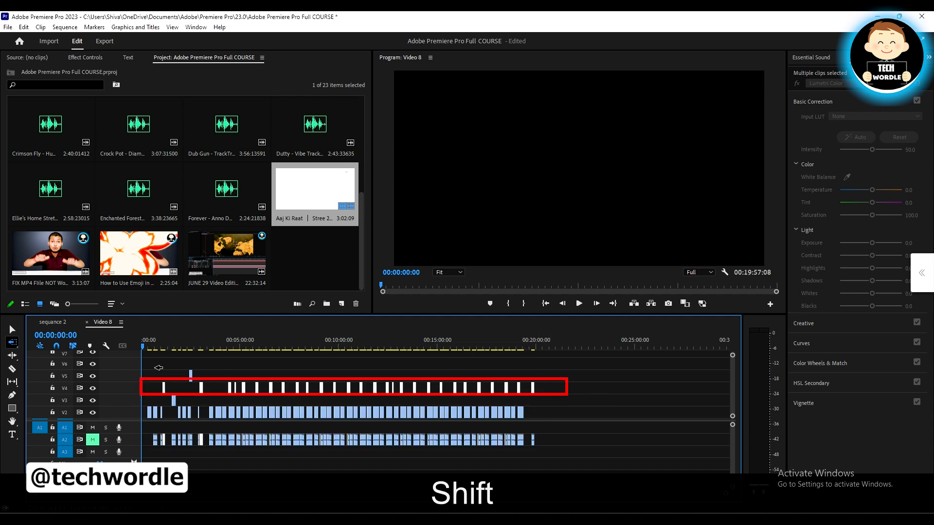
{"action": "left_click", "coordinate": [532, 373], "text": "shift"}
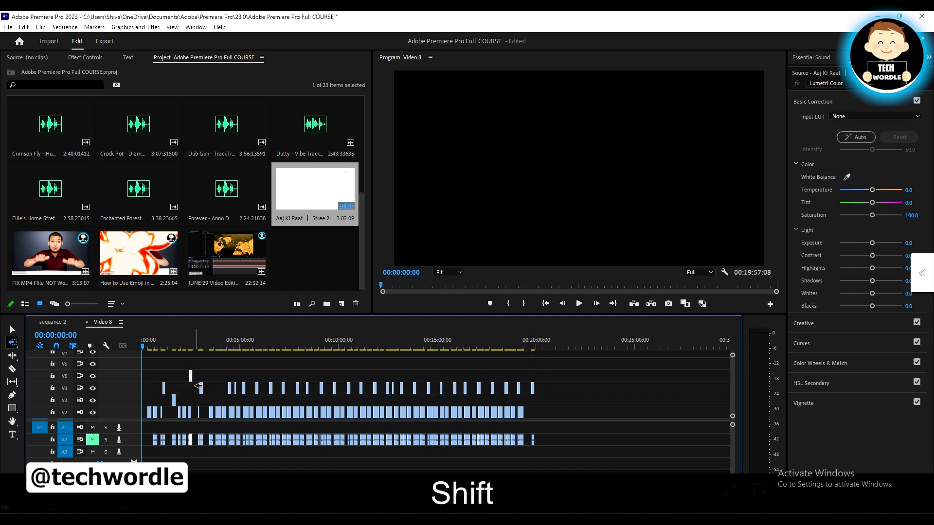
{"action": "left_click", "coordinate": [535, 412], "text": "ctrl+shift"}
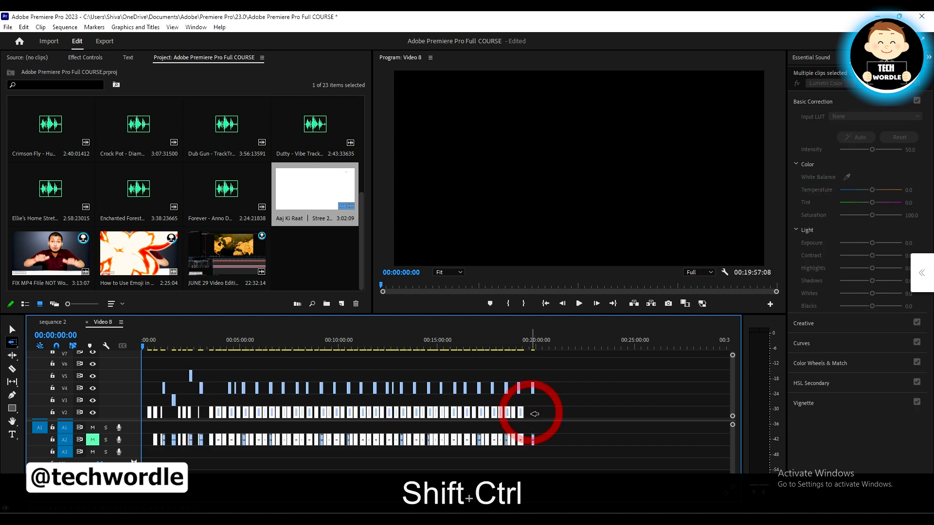
Select every clip on all tracks backward from about 00:21:00, then only the V2 clips in single-track mode
{"action": "left_click", "coordinate": [558, 405], "text": "ctrl+shift"}
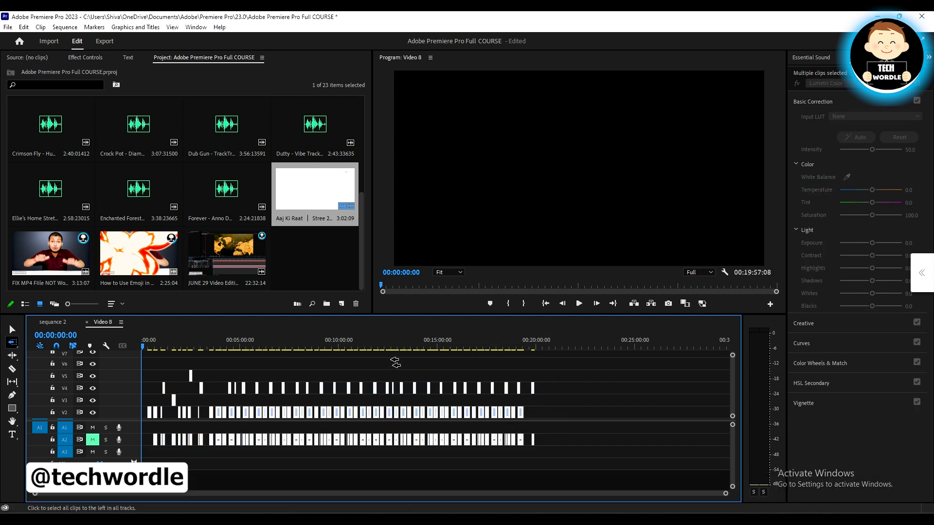
{"action": "left_click", "coordinate": [9, 348]}
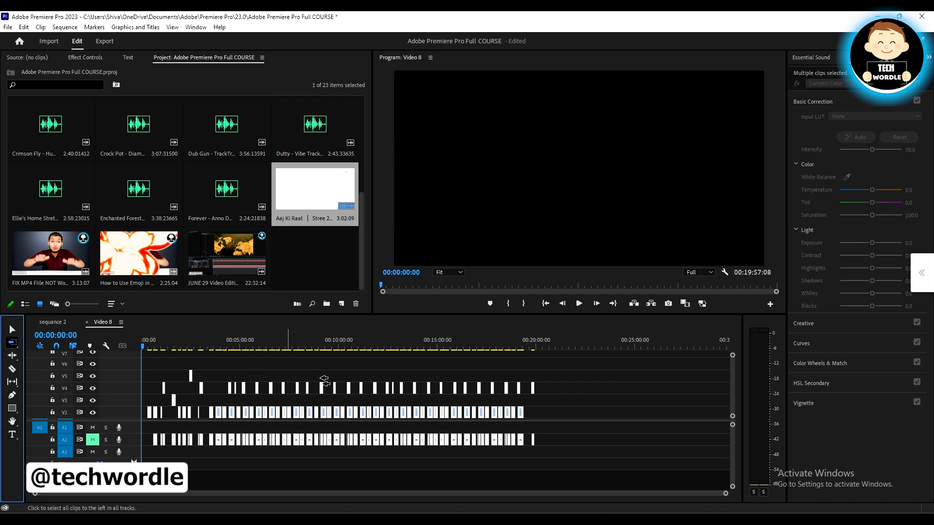
{"action": "left_click", "coordinate": [558, 402]}
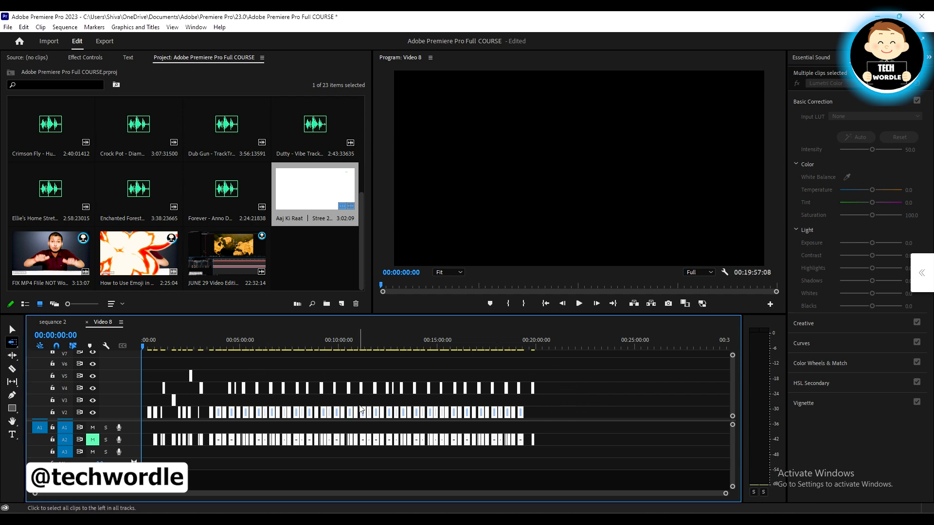
{"action": "left_click", "coordinate": [543, 408], "text": "shift"}
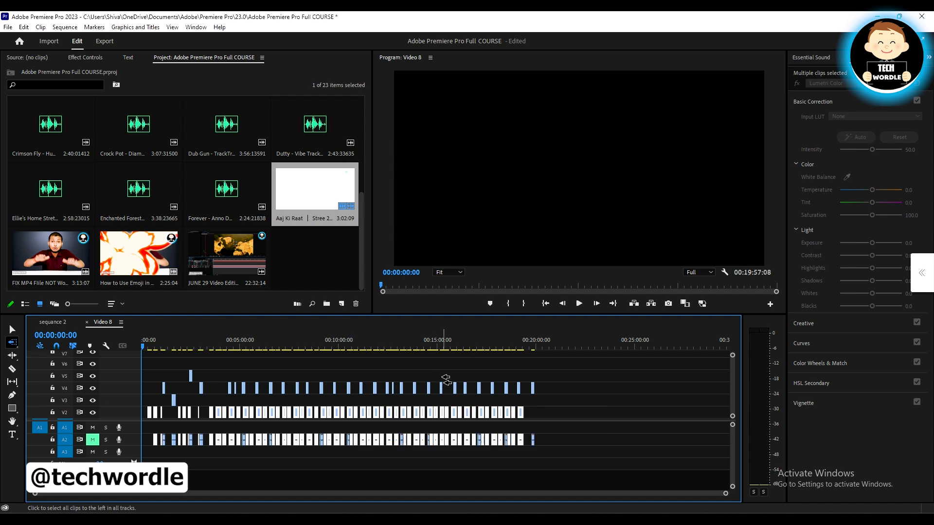
With the Selection tool, clear the clip selection, then select all clips in the sequence and check the upper video tracks
{"action": "left_click", "coordinate": [11, 328]}
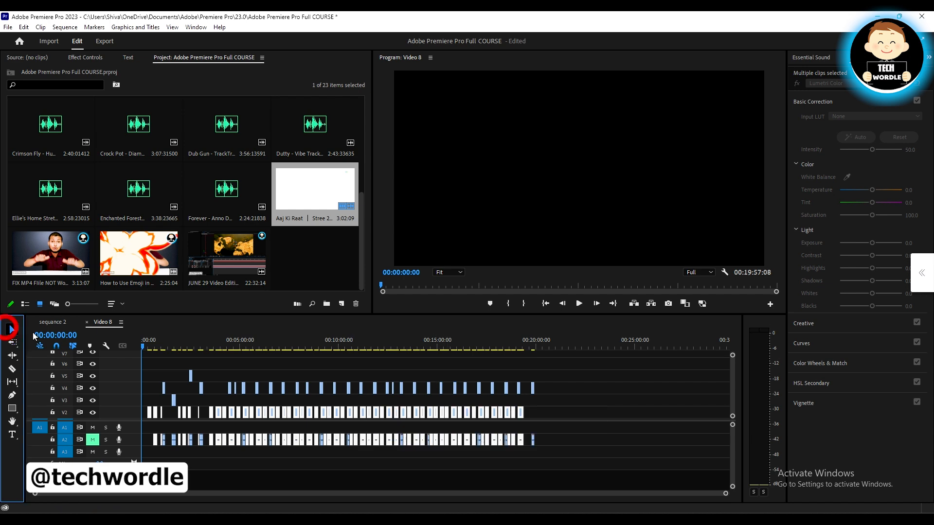
{"action": "left_click", "coordinate": [599, 408]}
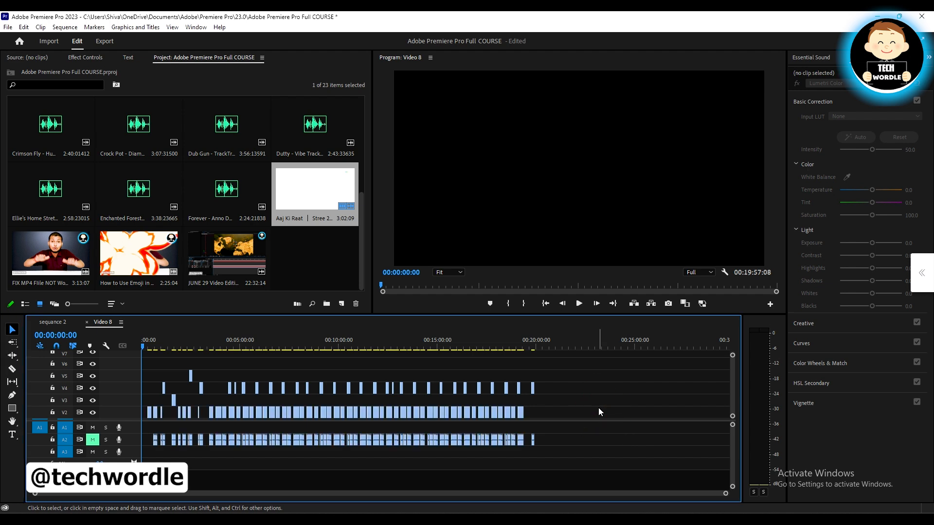
{"action": "key", "text": "ctrl+a"}
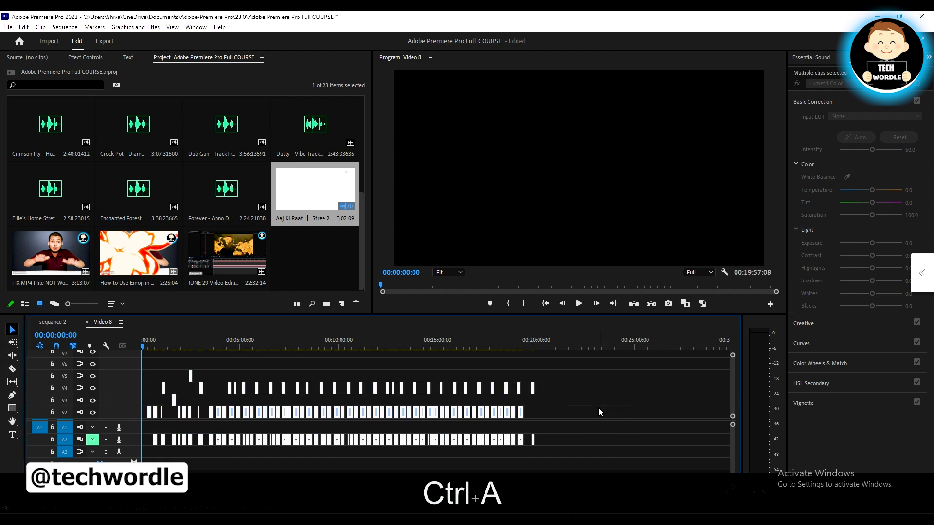
{"action": "scroll", "coordinate": [430, 401], "scroll_direction": "down", "scroll_amount": 2}
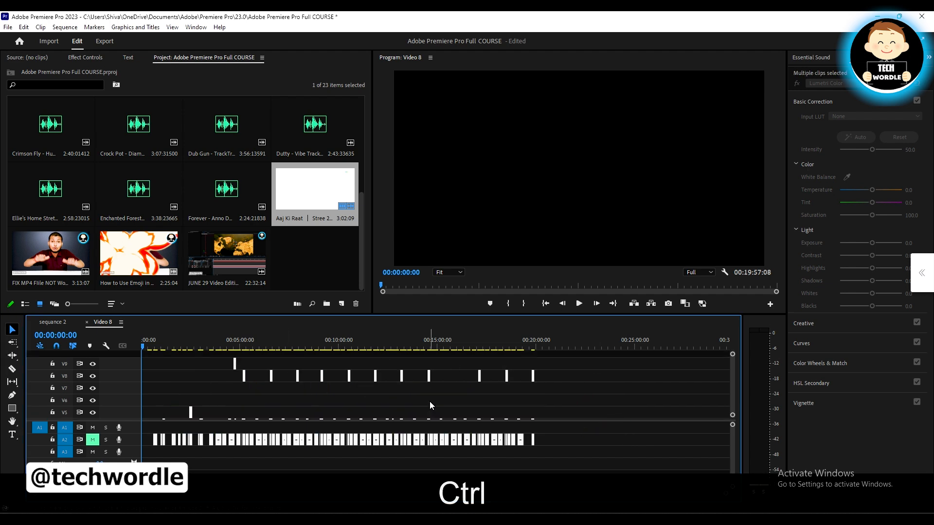
{"action": "key", "text": "ctrl+a"}
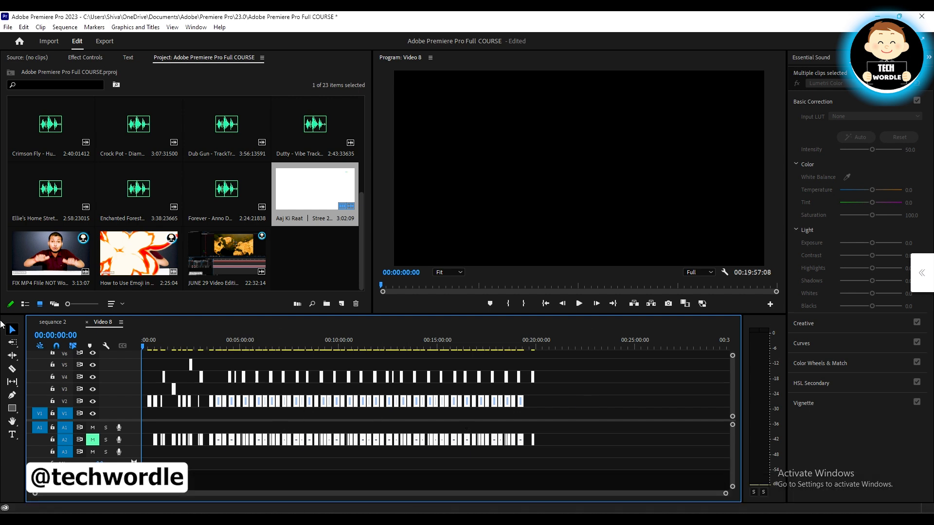
Show the Track Select tool variants, then activate the Ripple Edit Tool and display its related tools
{"action": "left_click", "coordinate": [12, 342]}
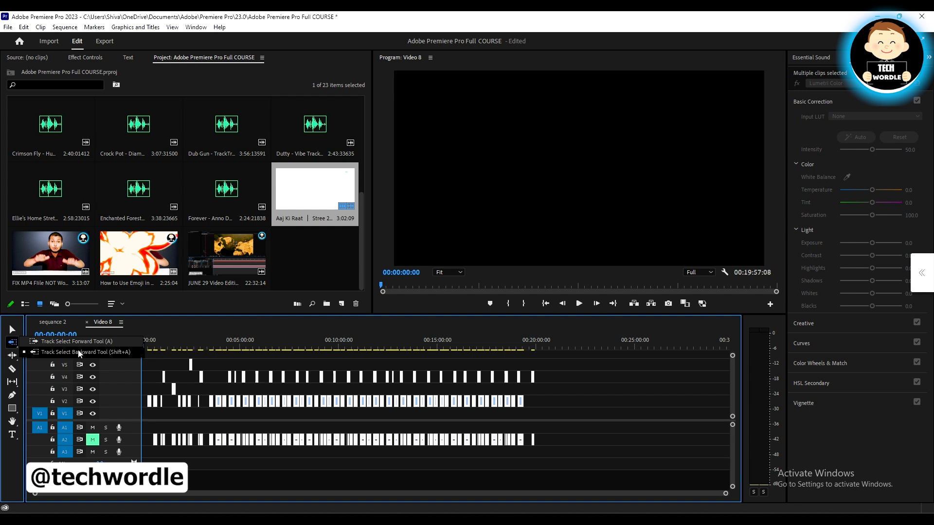
{"action": "left_click", "coordinate": [12, 356]}
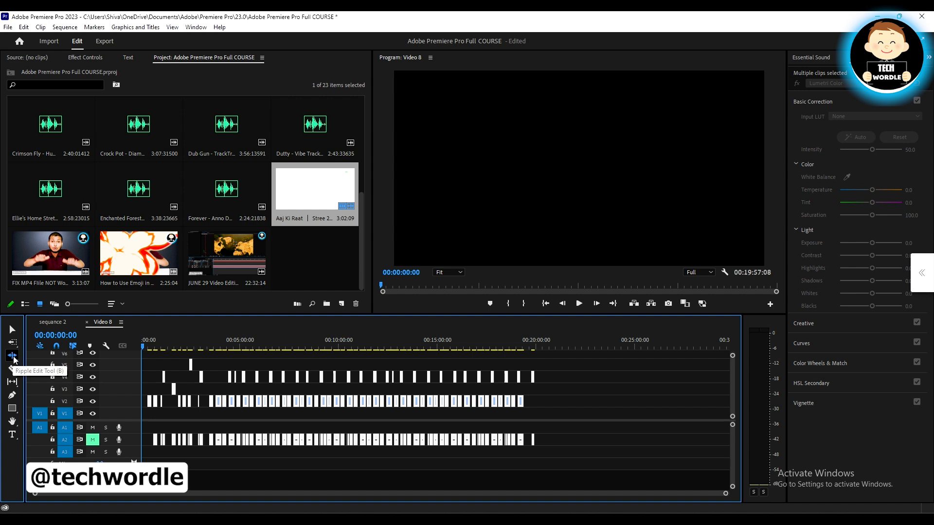
{"action": "left_click", "coordinate": [13, 358]}
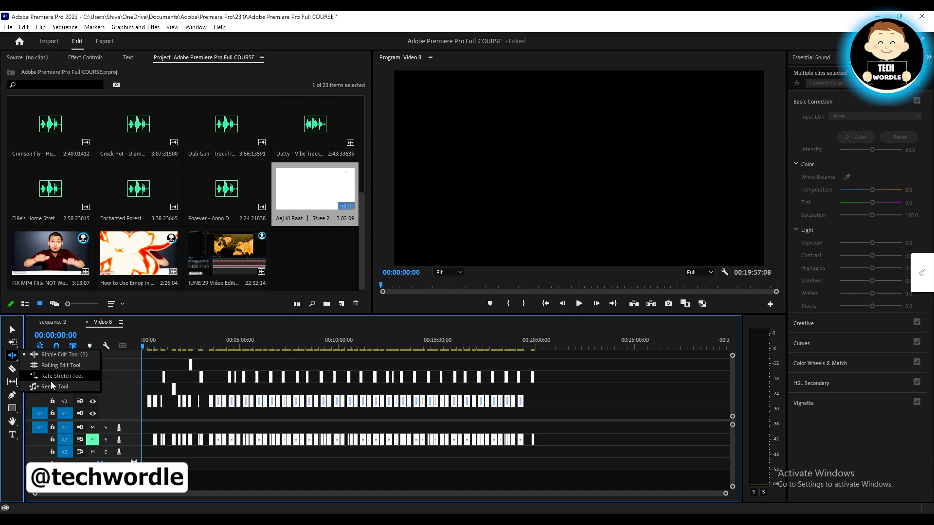